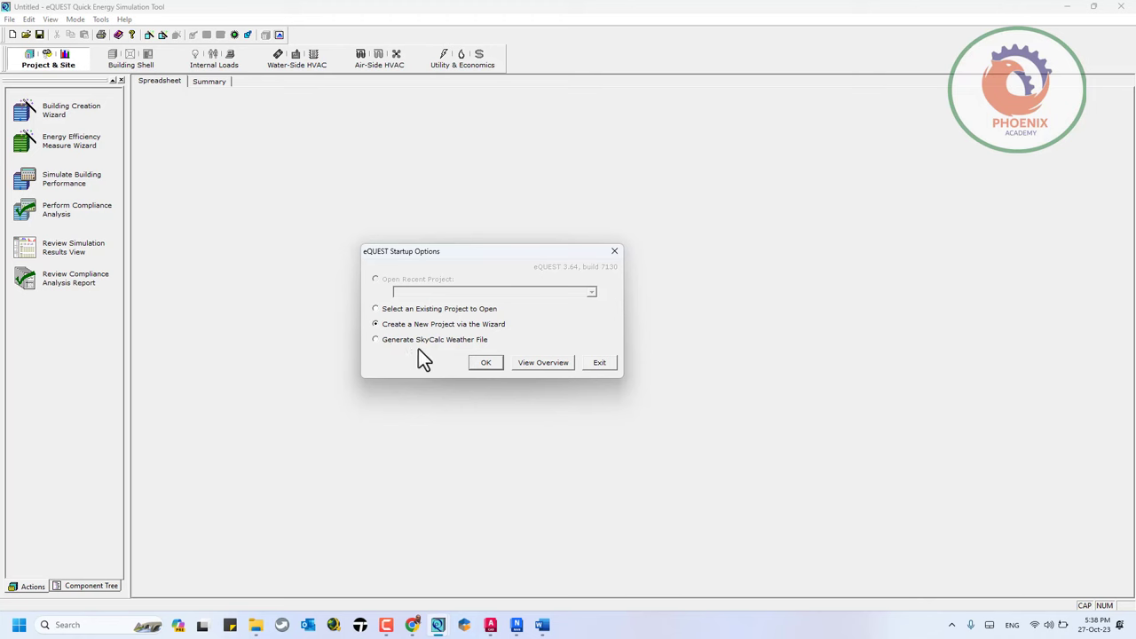
Step: Create a new project with the Schematic Design Wizard and dismiss the rulelist error message
click(485, 363)
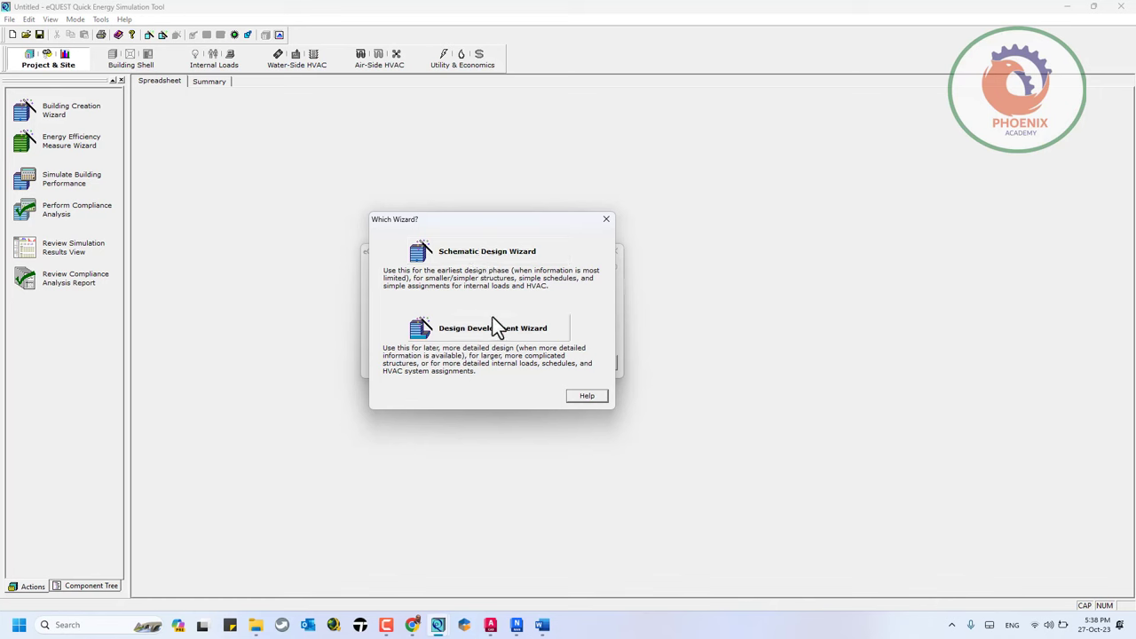
click(502, 259)
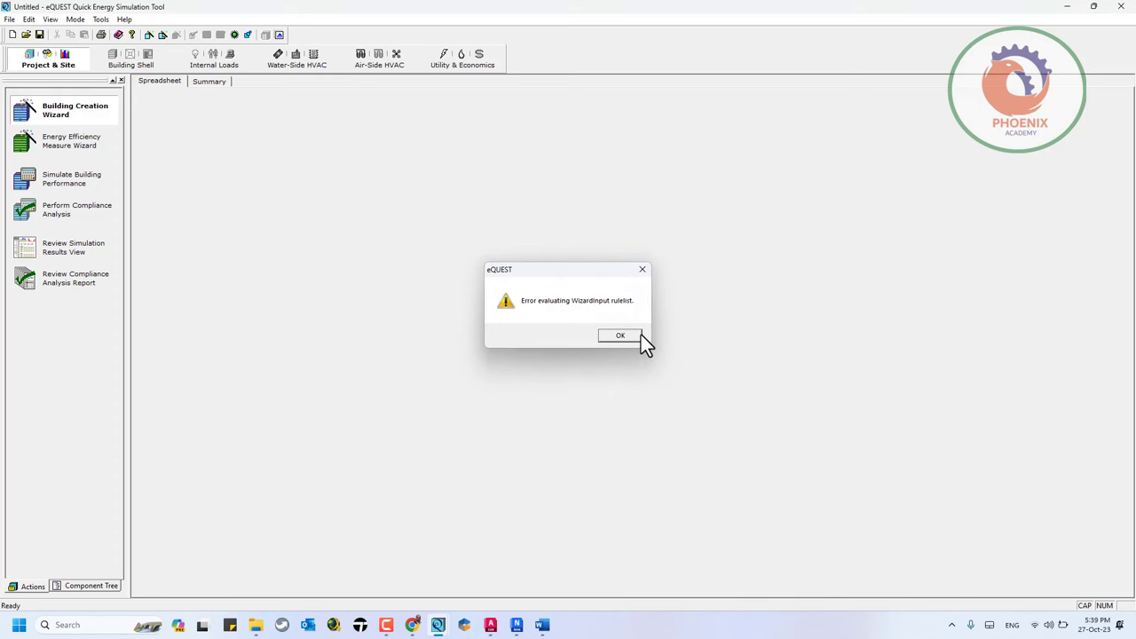
click(639, 336)
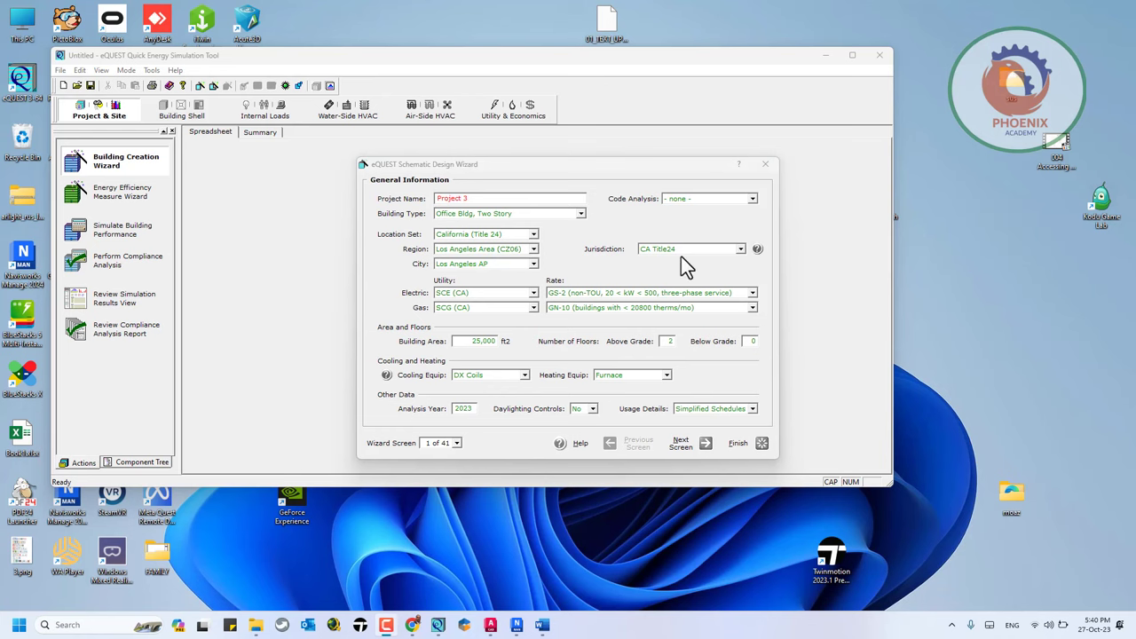
click(456, 442)
click(456, 443)
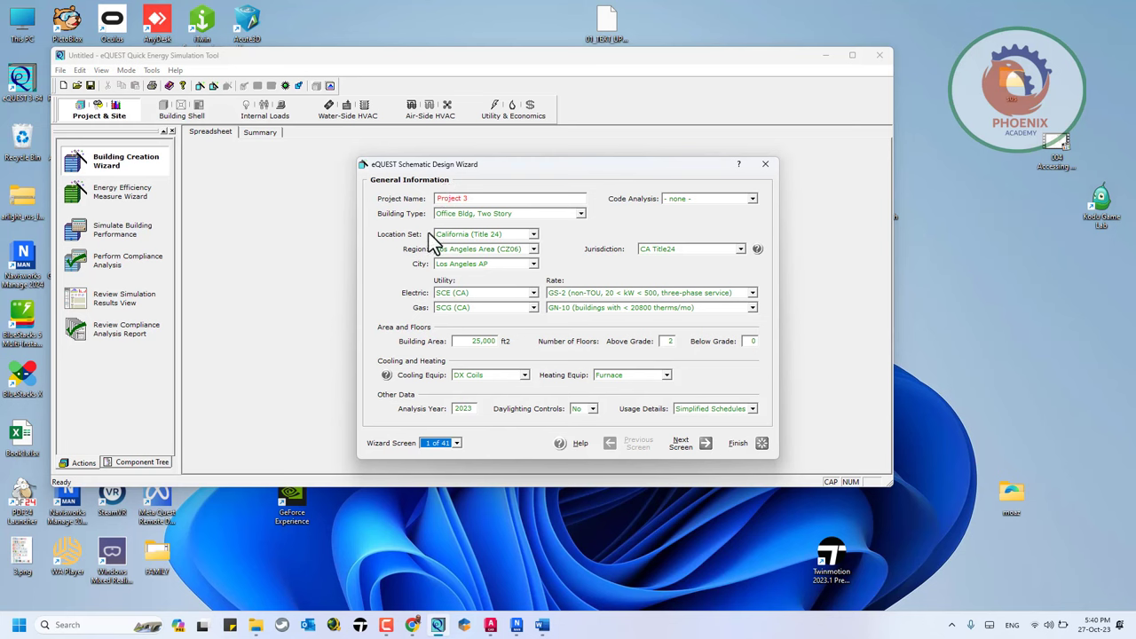
click(456, 439)
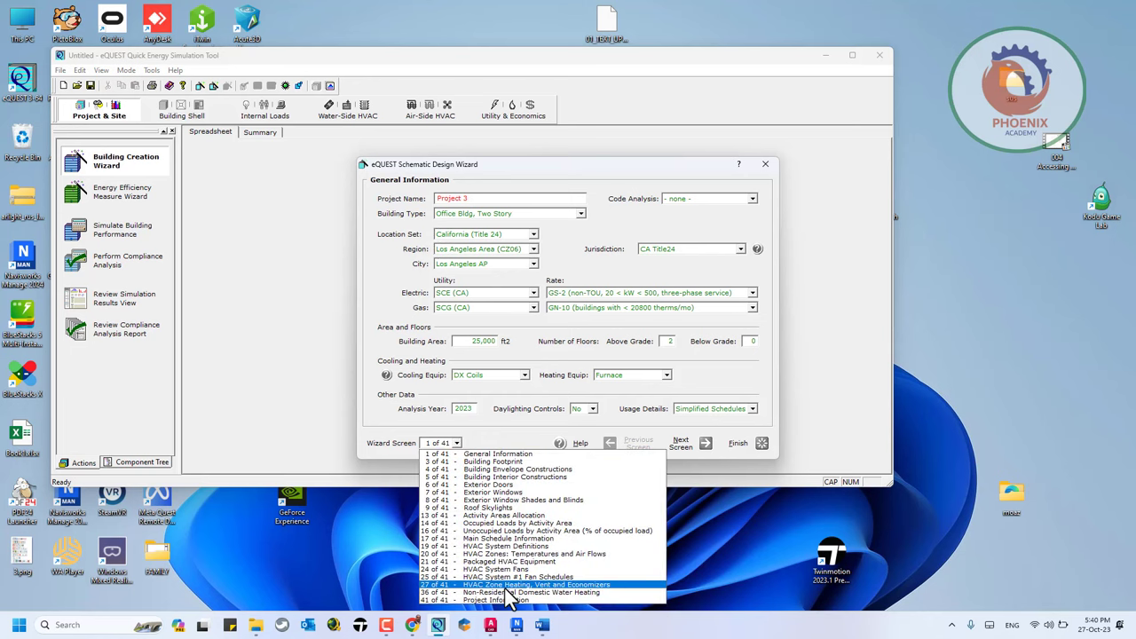
click(488, 167)
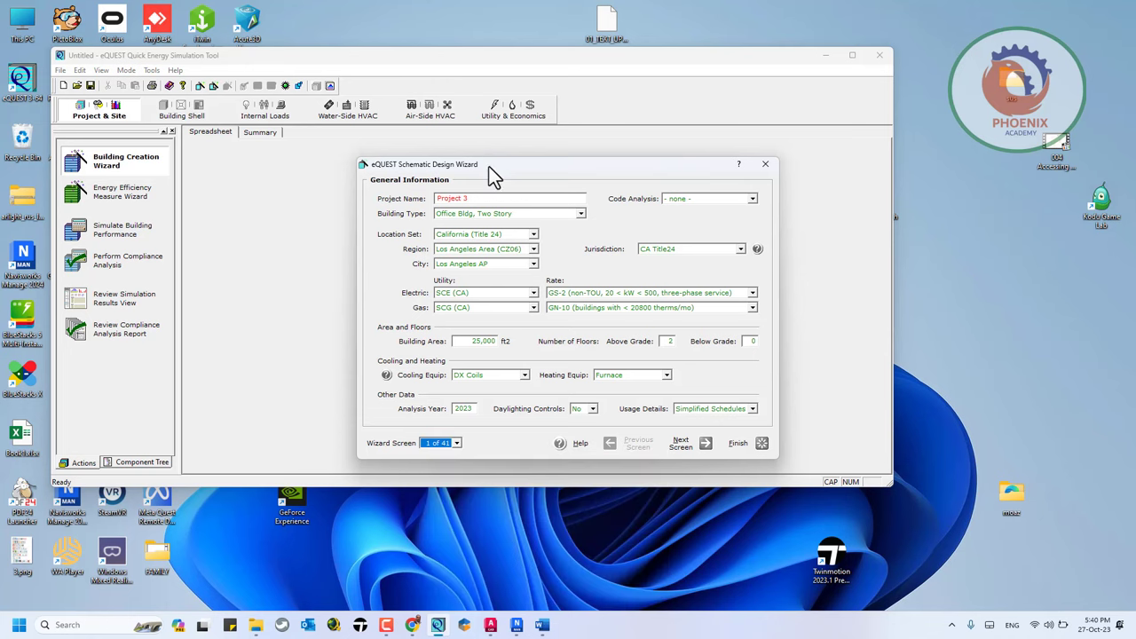
Step: Replace the project name with SKY
click(478, 199)
click(437, 199)
key(BackSpace)
key(BackSpace)
key(BackSpace)
key(BackSpace)
key(BackSpace)
key(BackSpace)
key(BackSpace)
key(BackSpace)
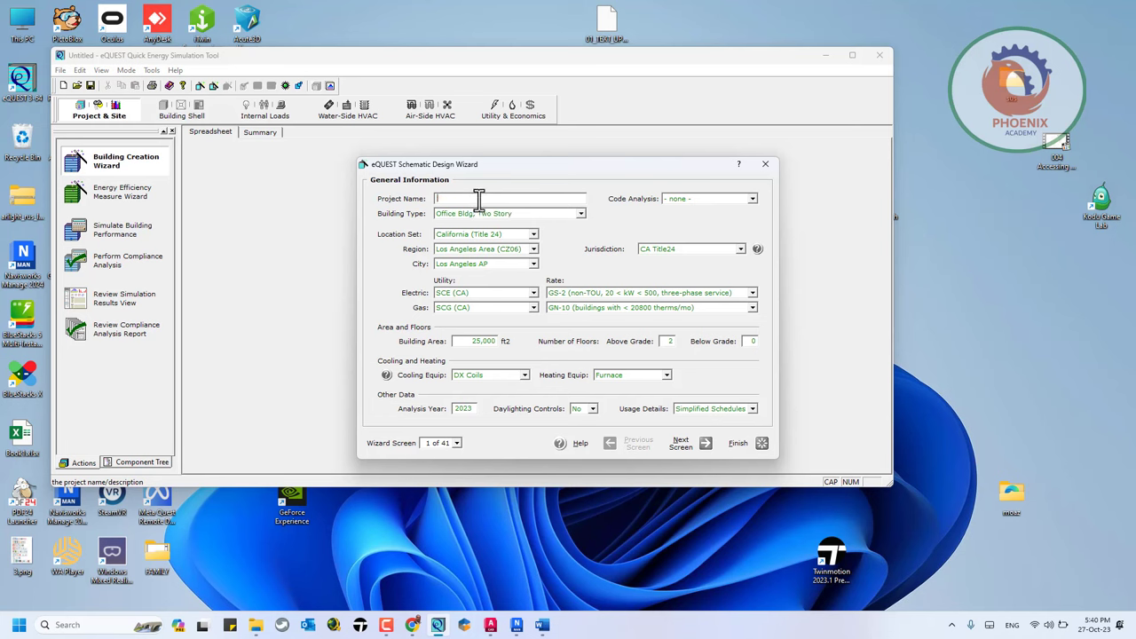
text(SKY)
Step: Set the code analysis to LEED-NC (Appendix G) and the building type to School, K-6 Elementary
click(753, 199)
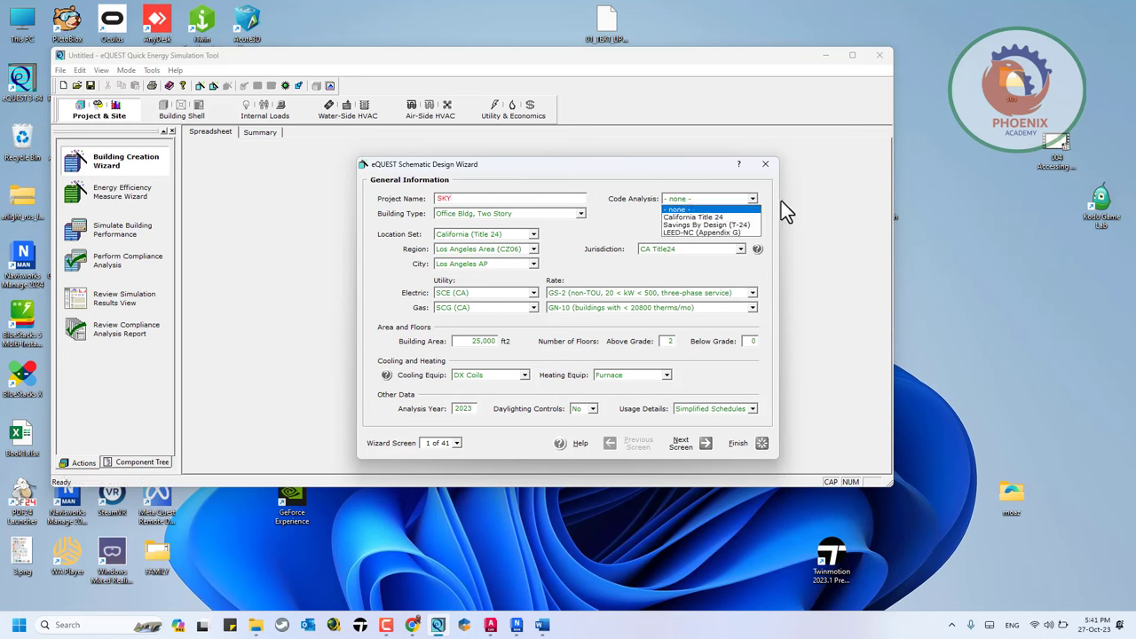
click(717, 233)
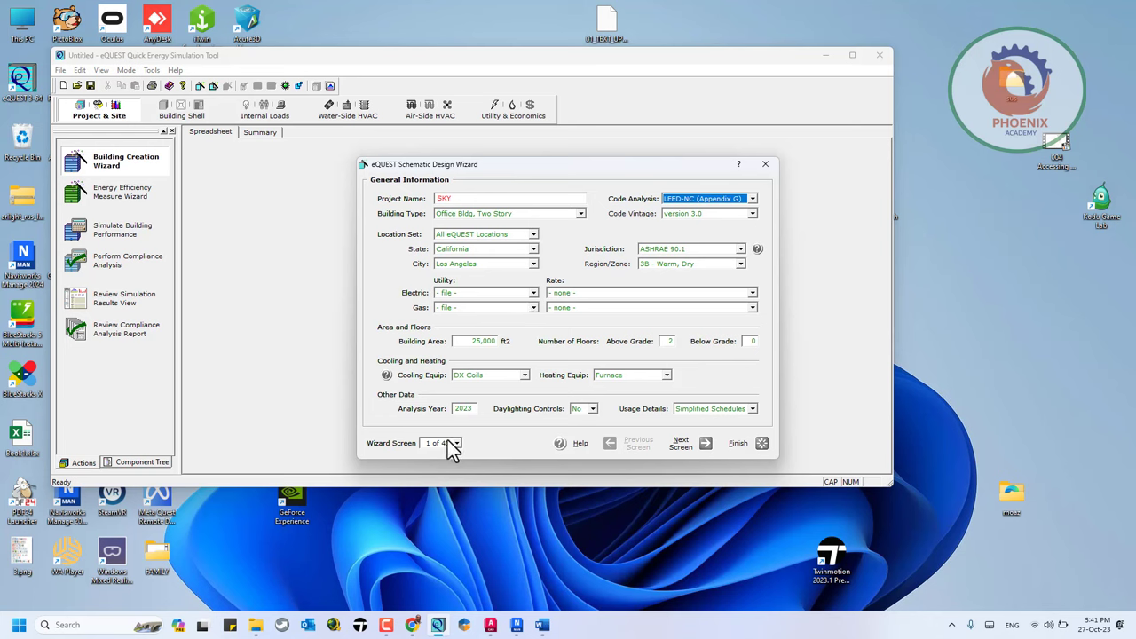
click(578, 214)
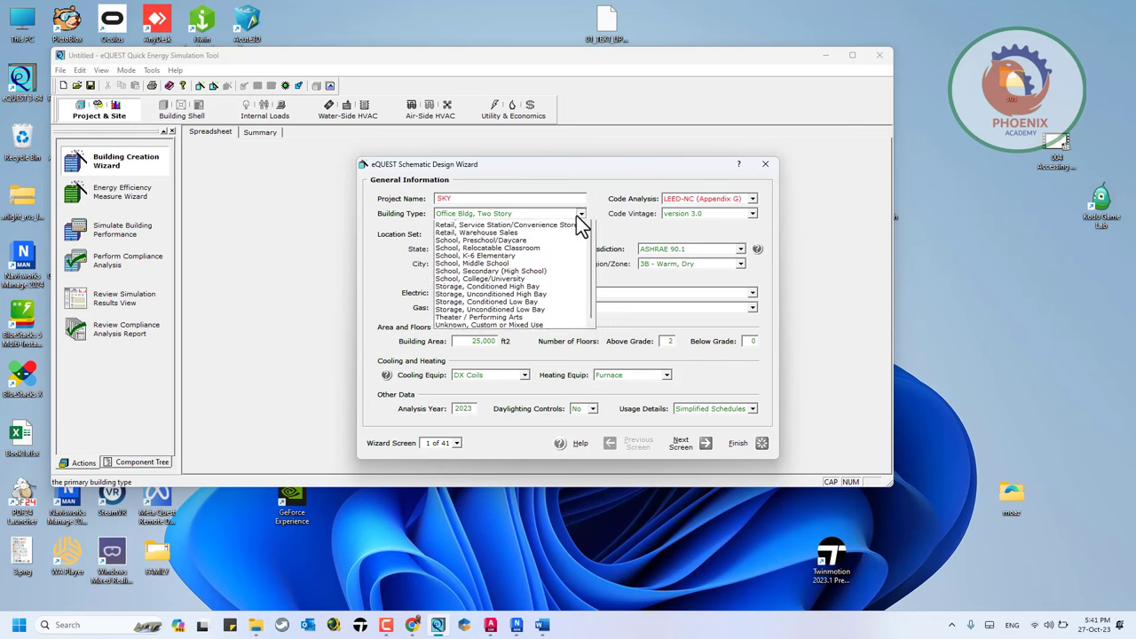
click(540, 391)
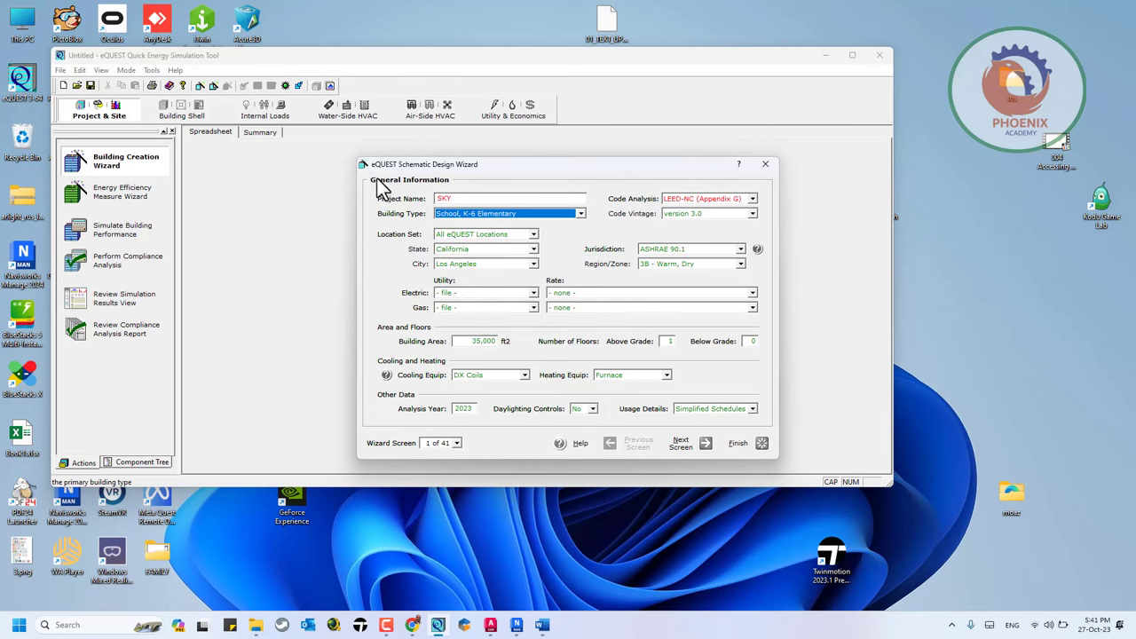
Step: Try the User Selected location set and look through the Documents folder for a DOE-2.2 weather file
click(533, 235)
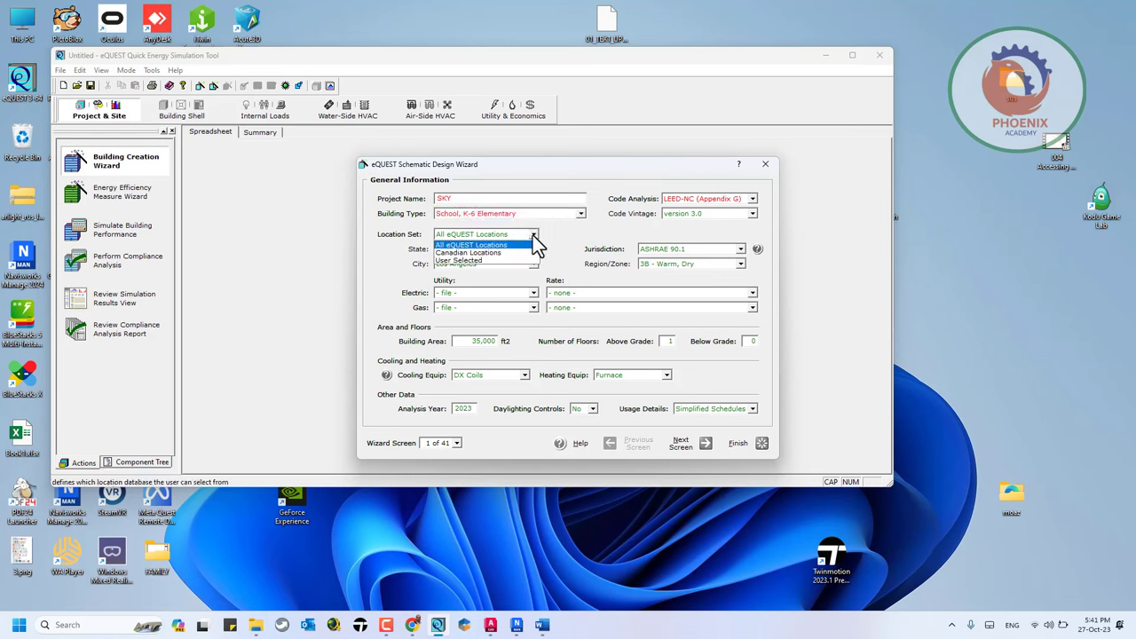
click(536, 244)
click(534, 234)
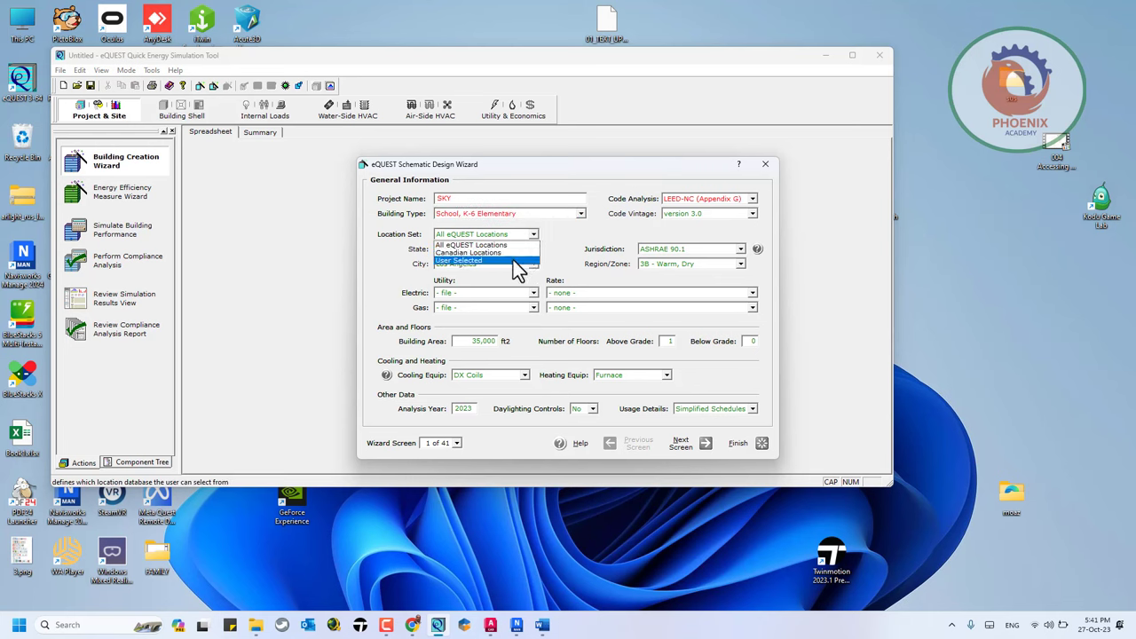
click(515, 261)
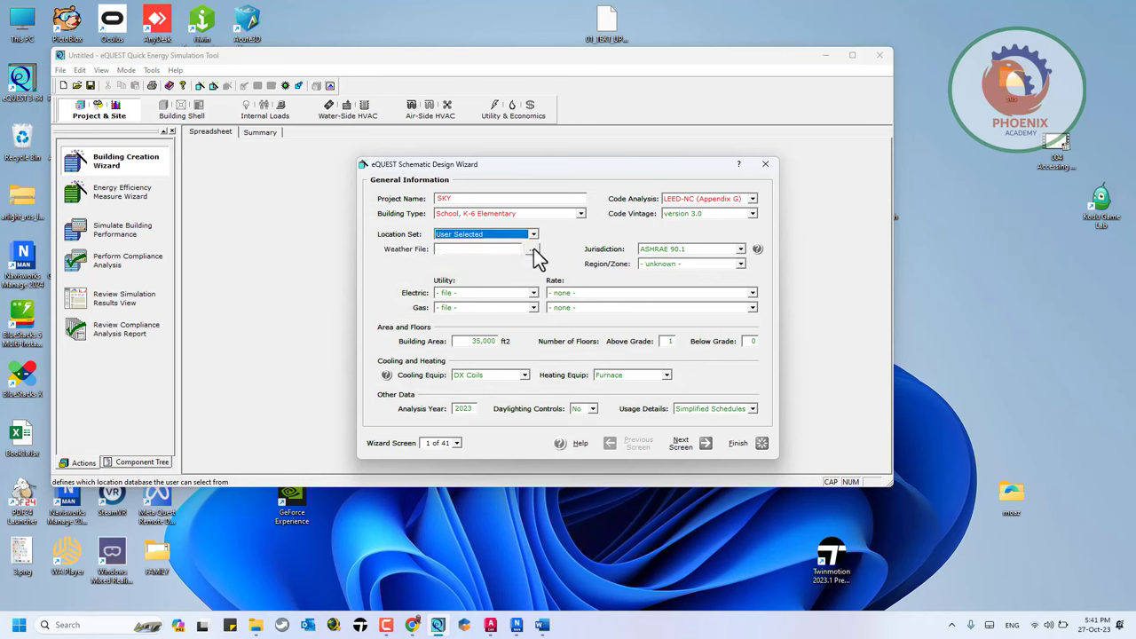
click(532, 249)
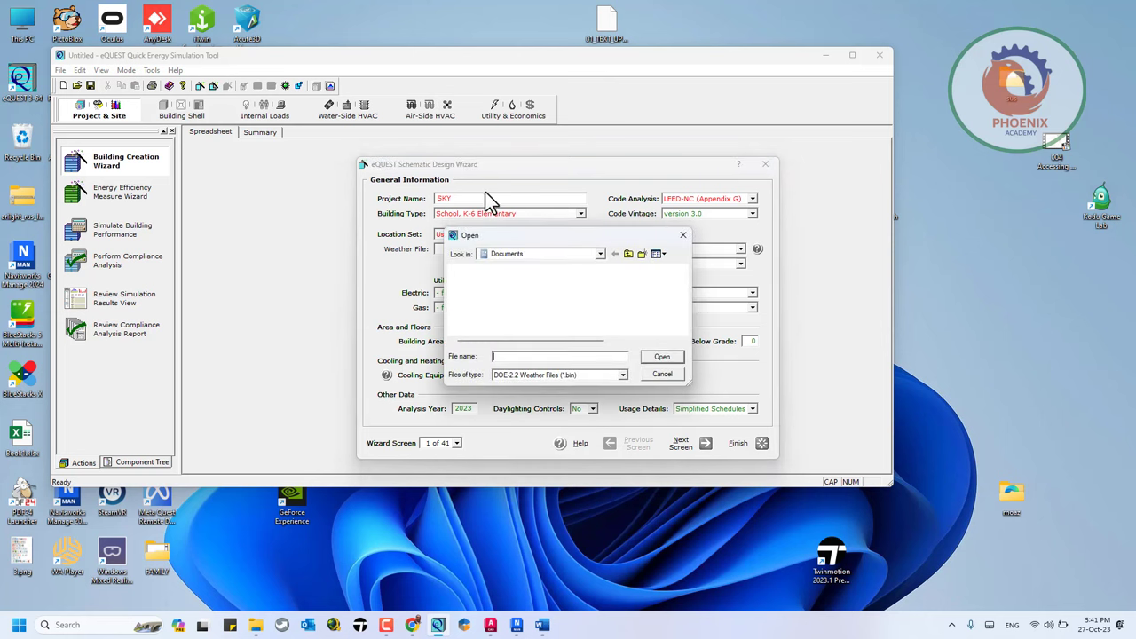
click(623, 376)
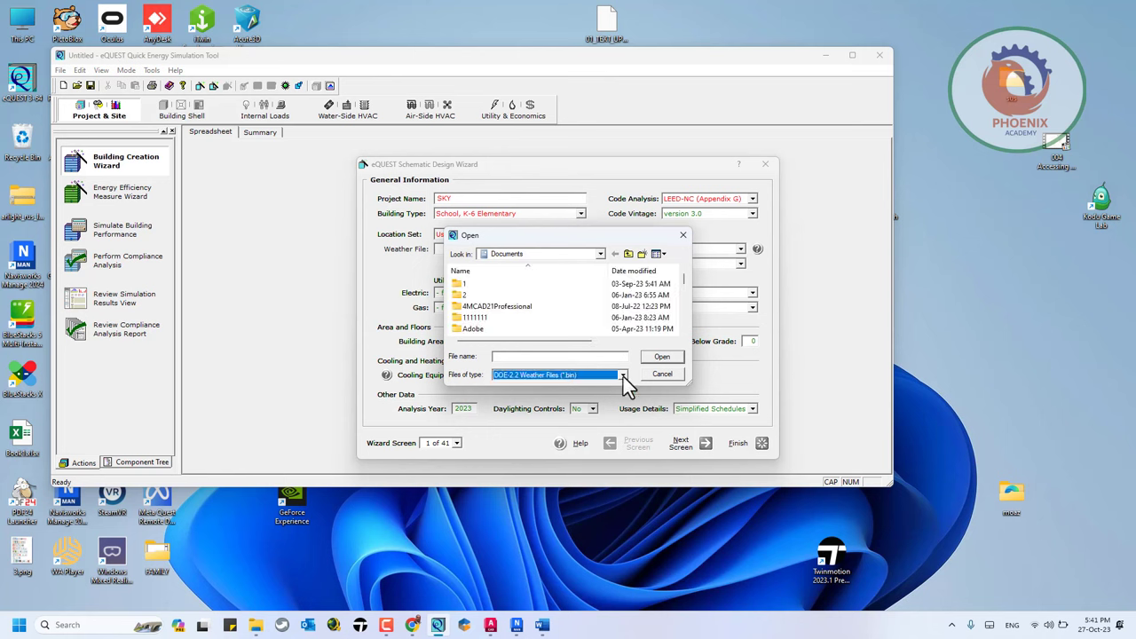
scroll(629, 330, down, 1)
scroll(624, 325, down, 3)
click(652, 374)
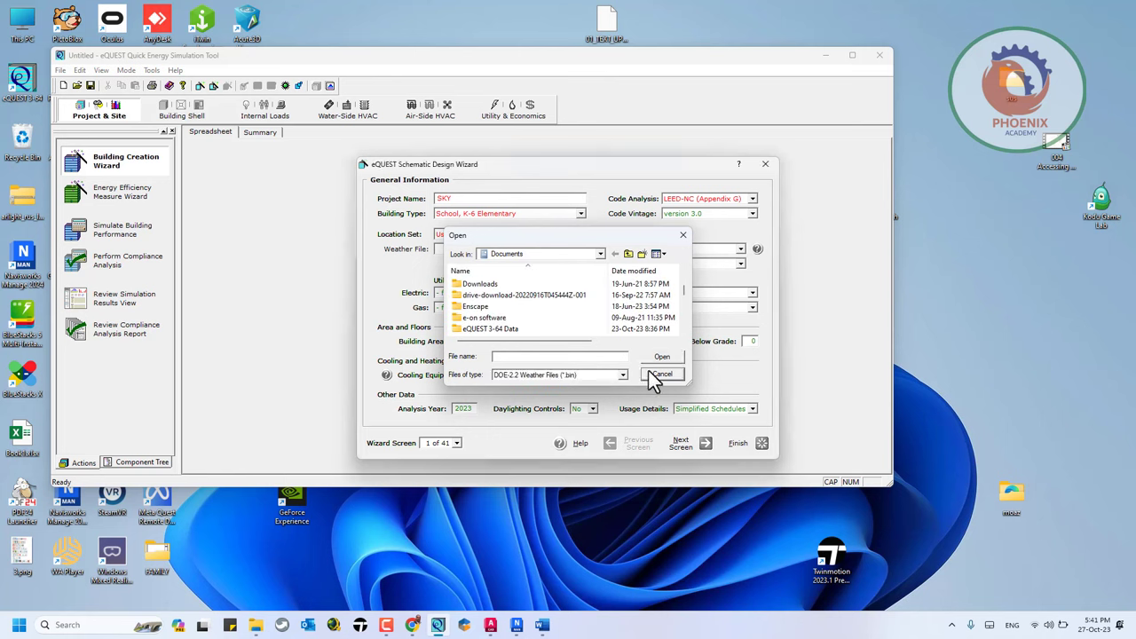
Step: Set the location set to All eQUEST Locations and choose Willows as the California city
click(531, 236)
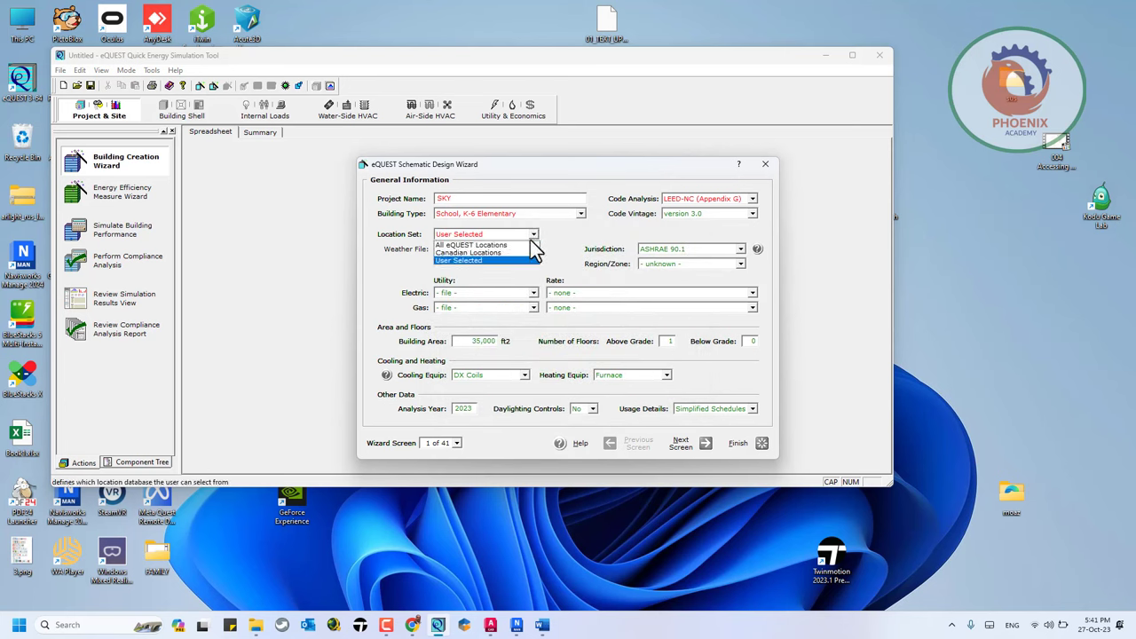
click(495, 247)
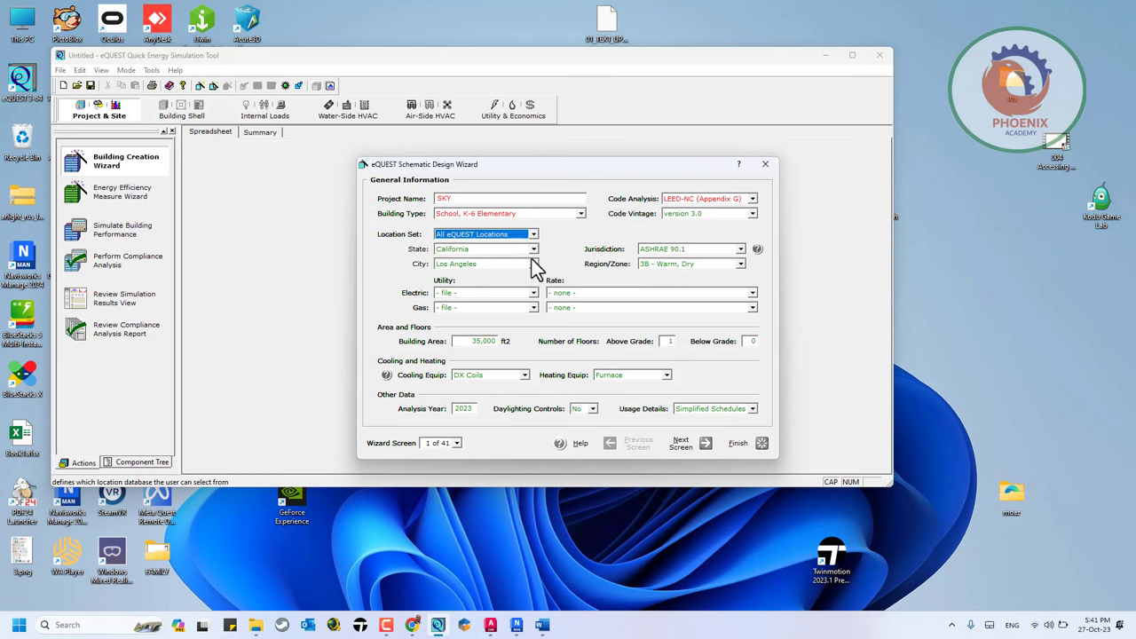
click(533, 264)
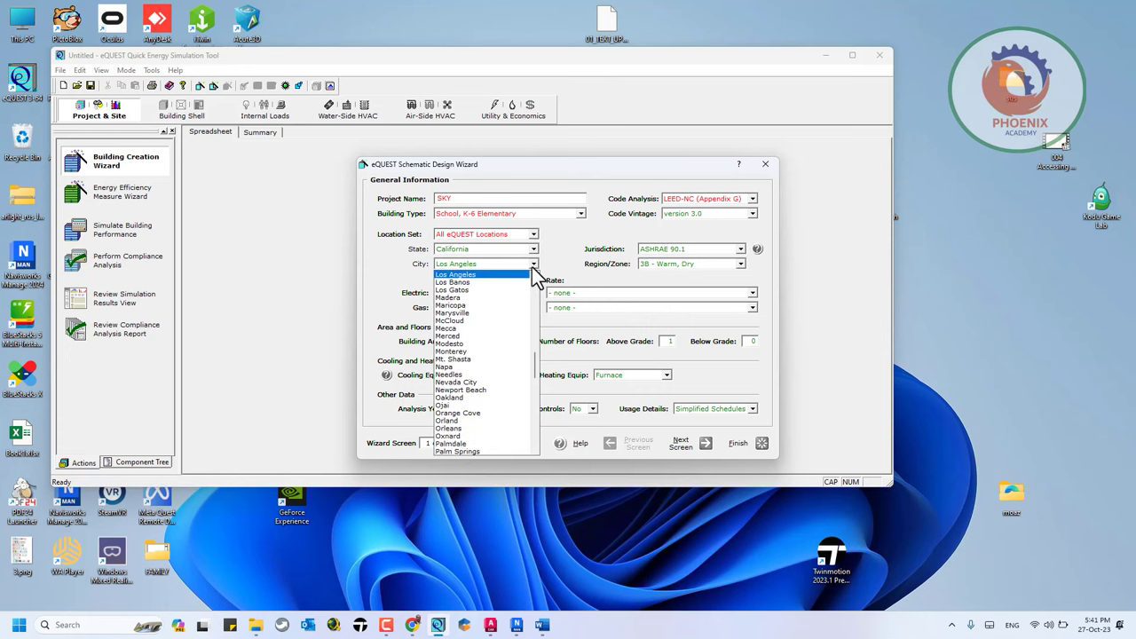
click(502, 390)
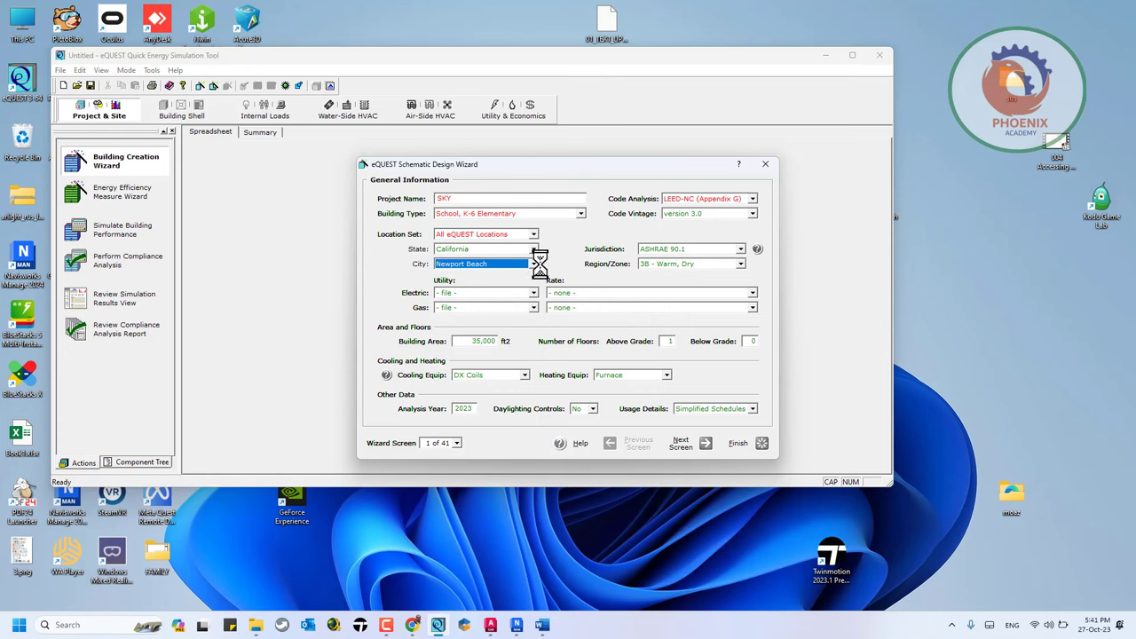
click(533, 265)
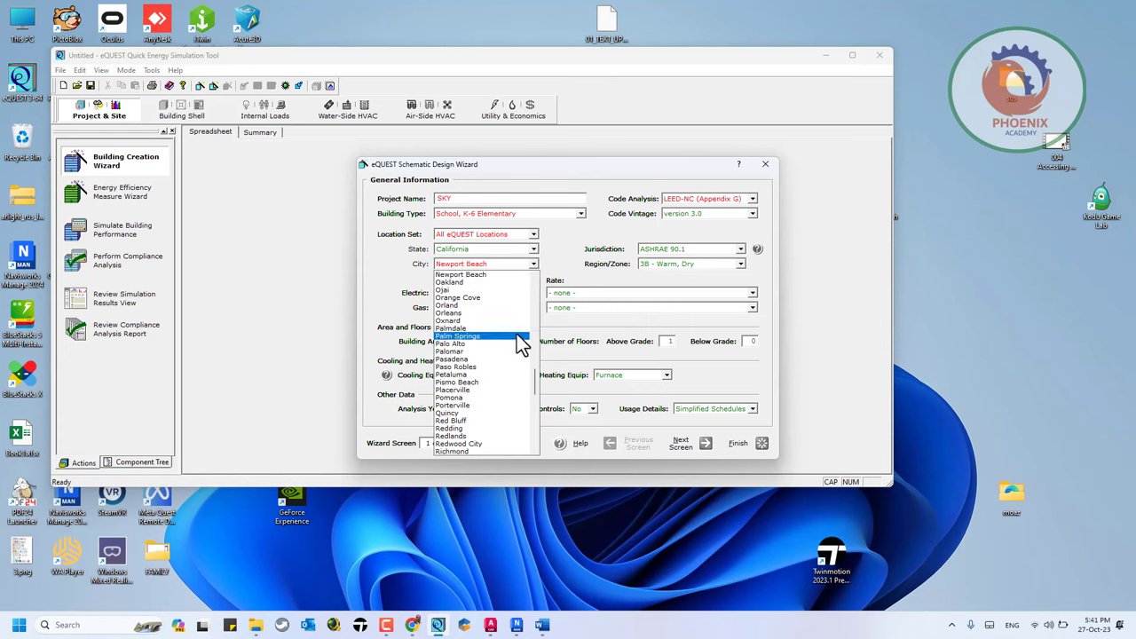
scroll(497, 399, down, 3)
scroll(497, 404, down, 10)
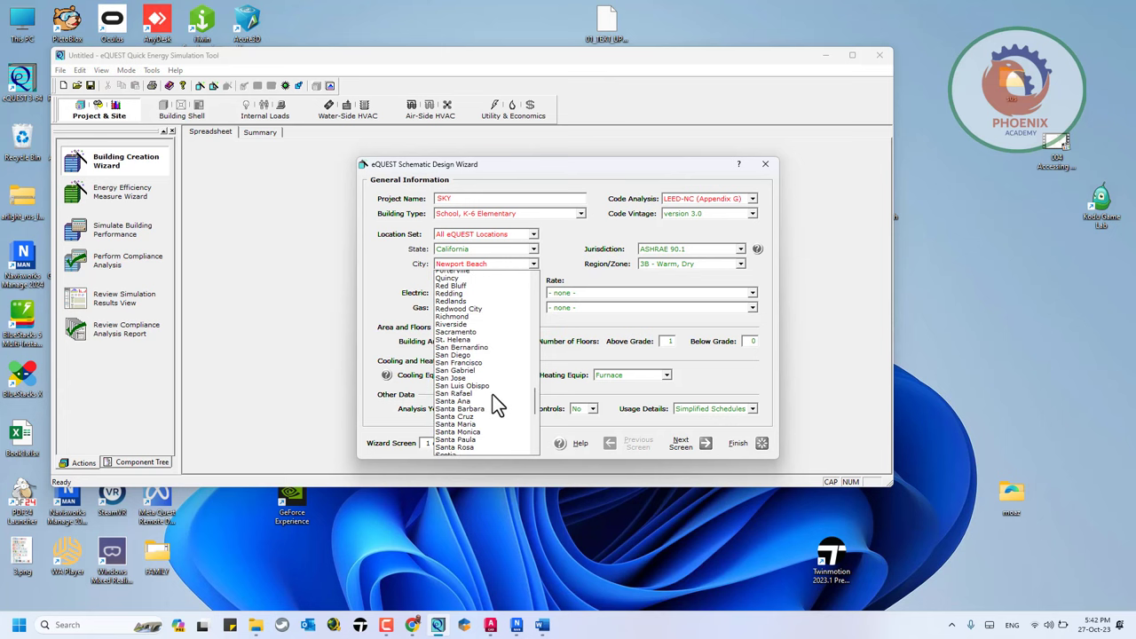
click(493, 421)
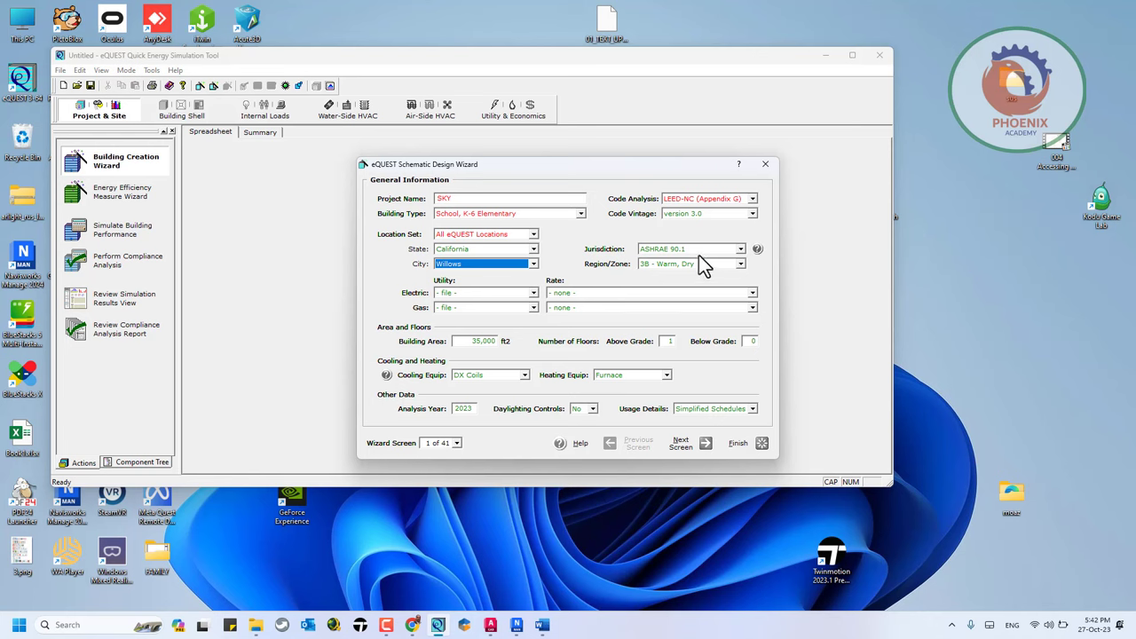
Step: Try WA Seattle as the jurisdiction and return it to ASHRAE 90.1
click(740, 250)
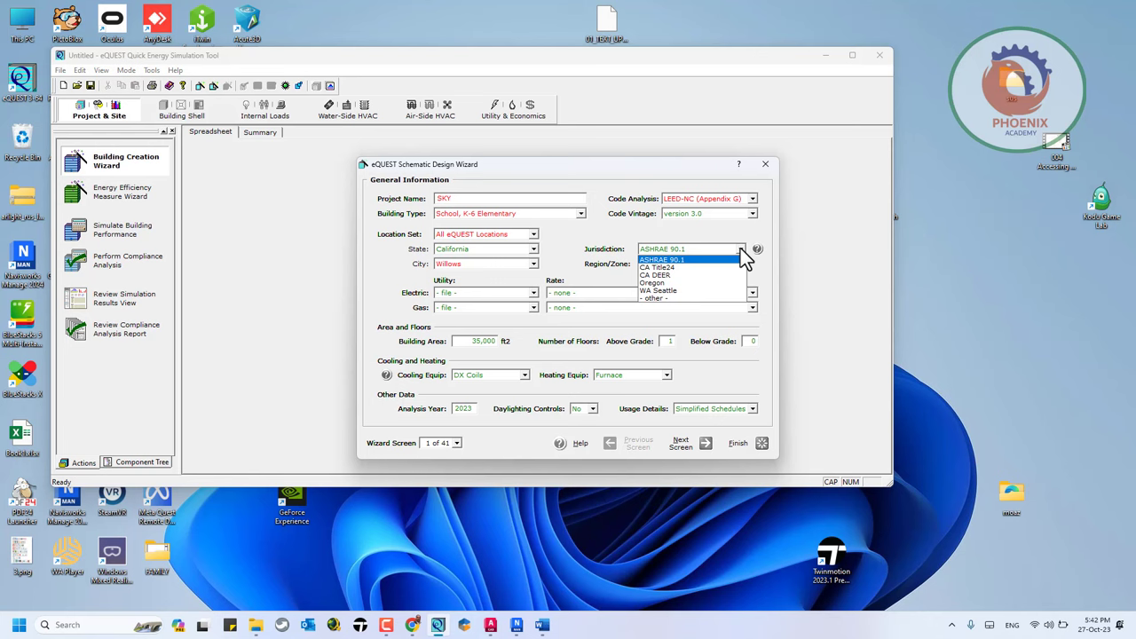
click(740, 249)
click(741, 251)
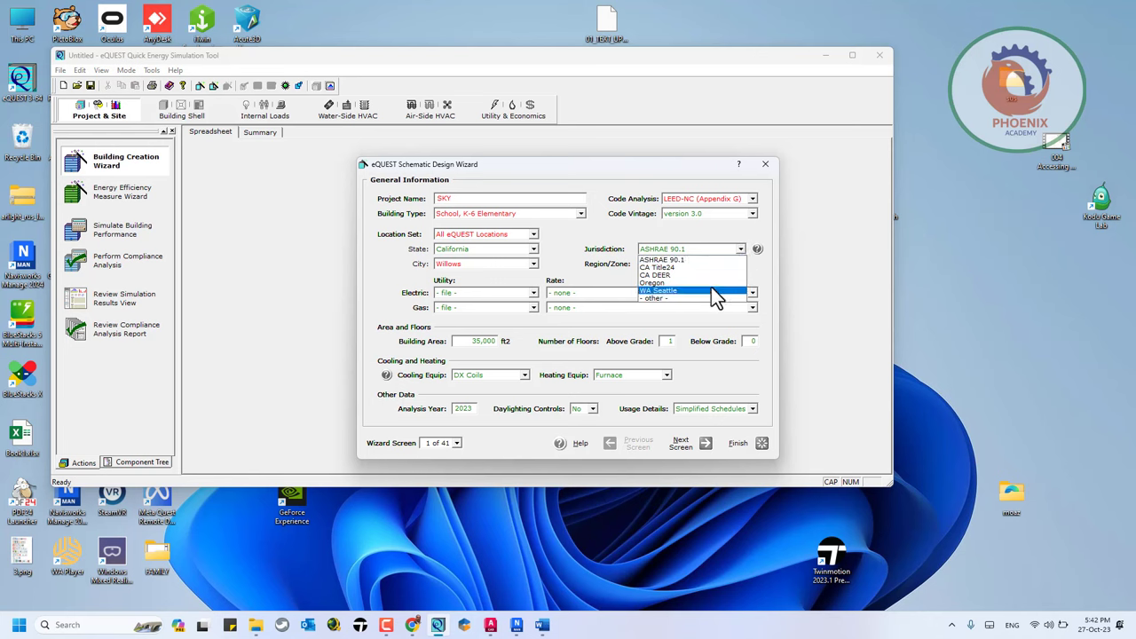
click(711, 291)
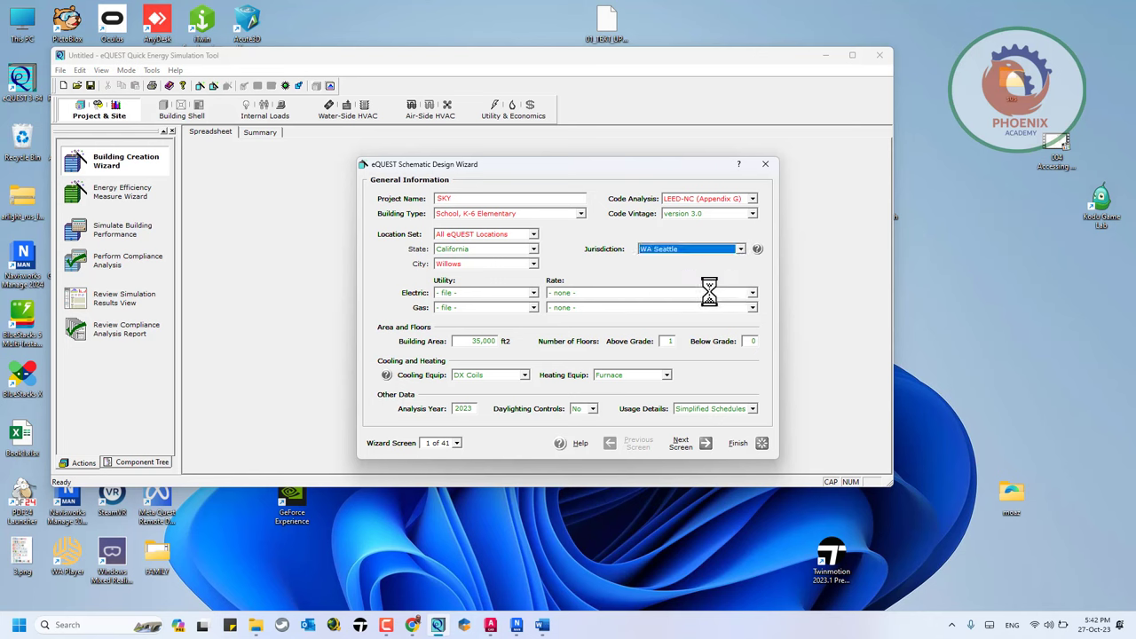
click(740, 249)
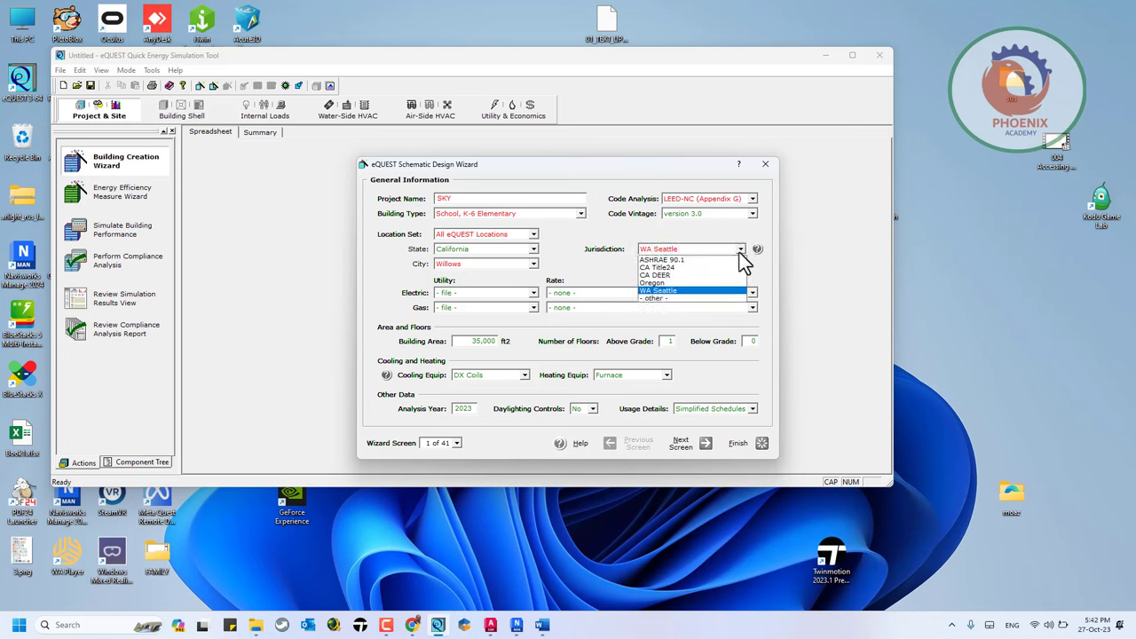
click(735, 256)
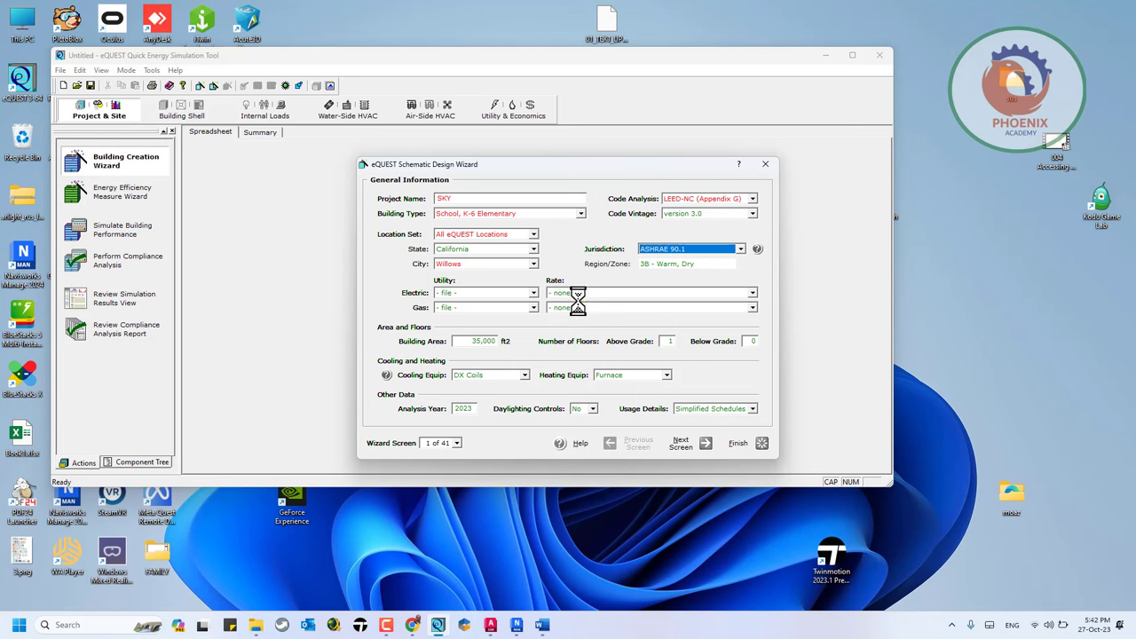
Step: Look through the California city list and switch the location set to Canadian Locations
click(535, 265)
scroll(503, 339, up, 10)
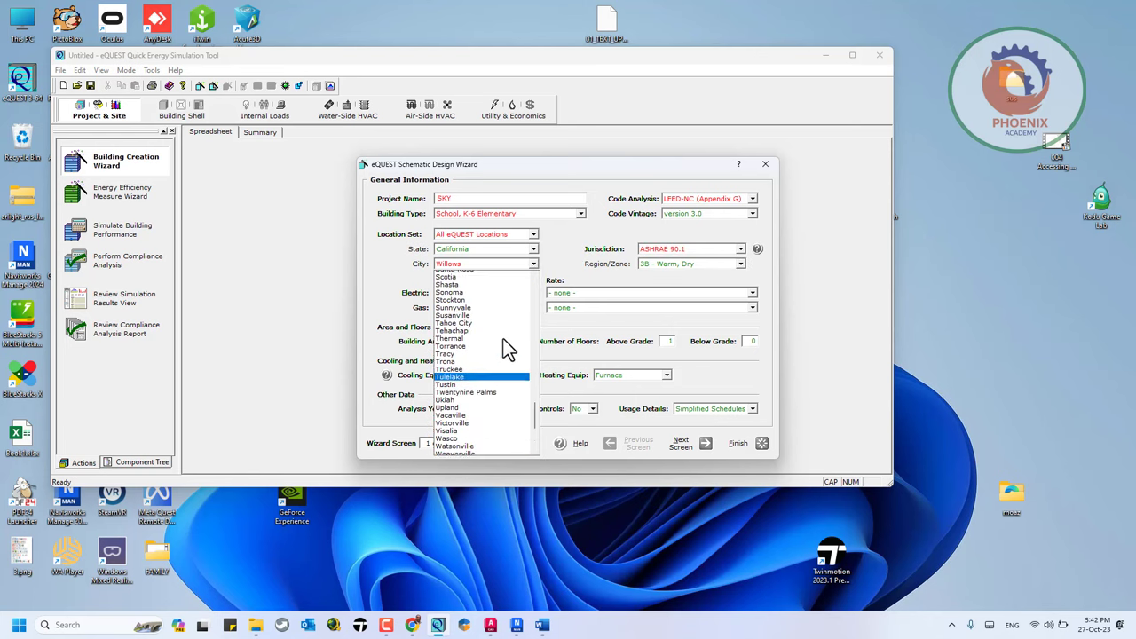
scroll(503, 339, up, 20)
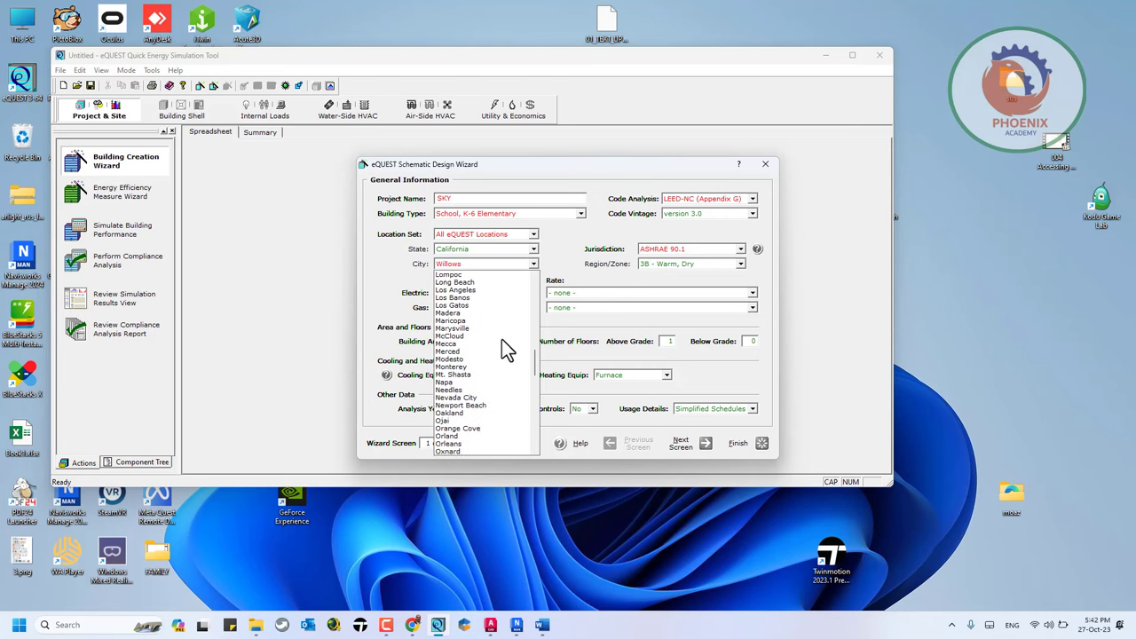
scroll(501, 339, up, 1)
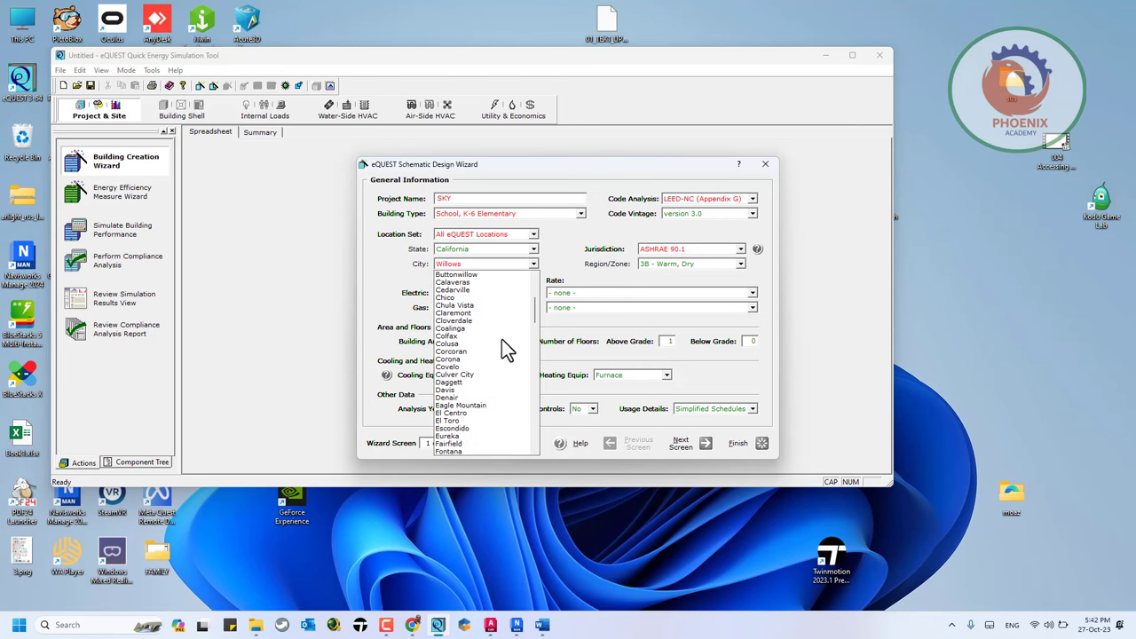
scroll(501, 350, up, 2)
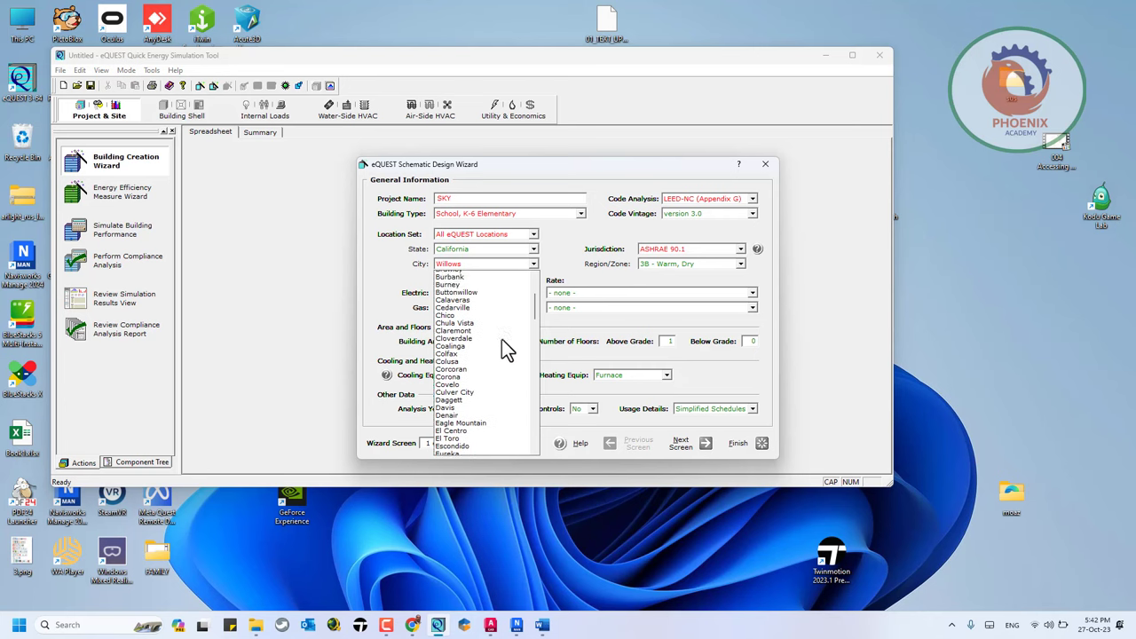
click(534, 234)
click(534, 235)
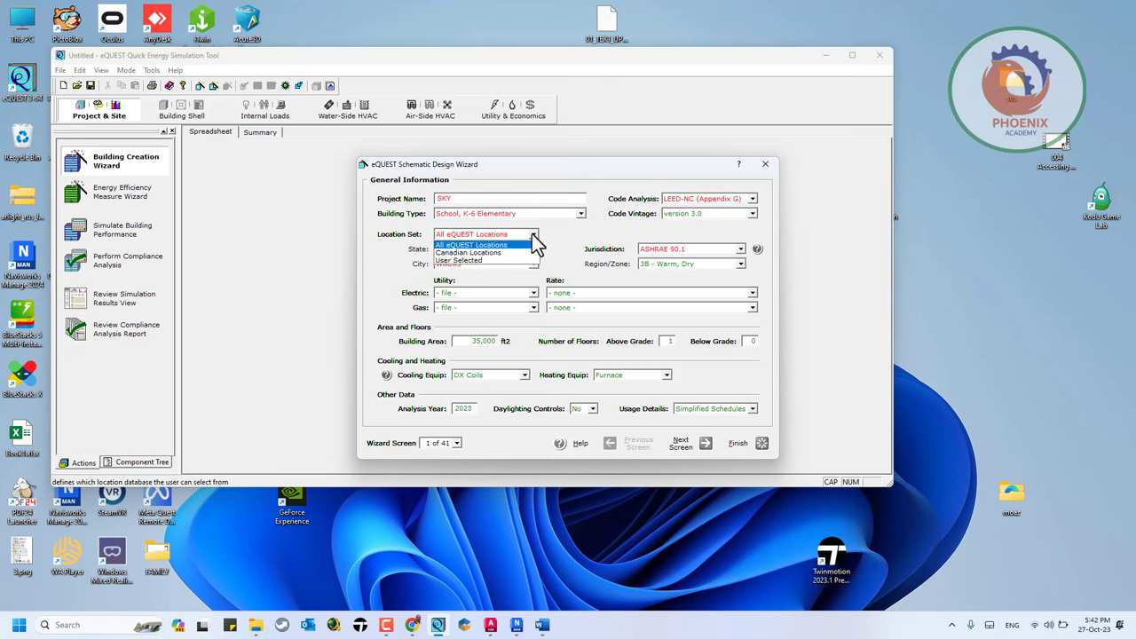
click(491, 255)
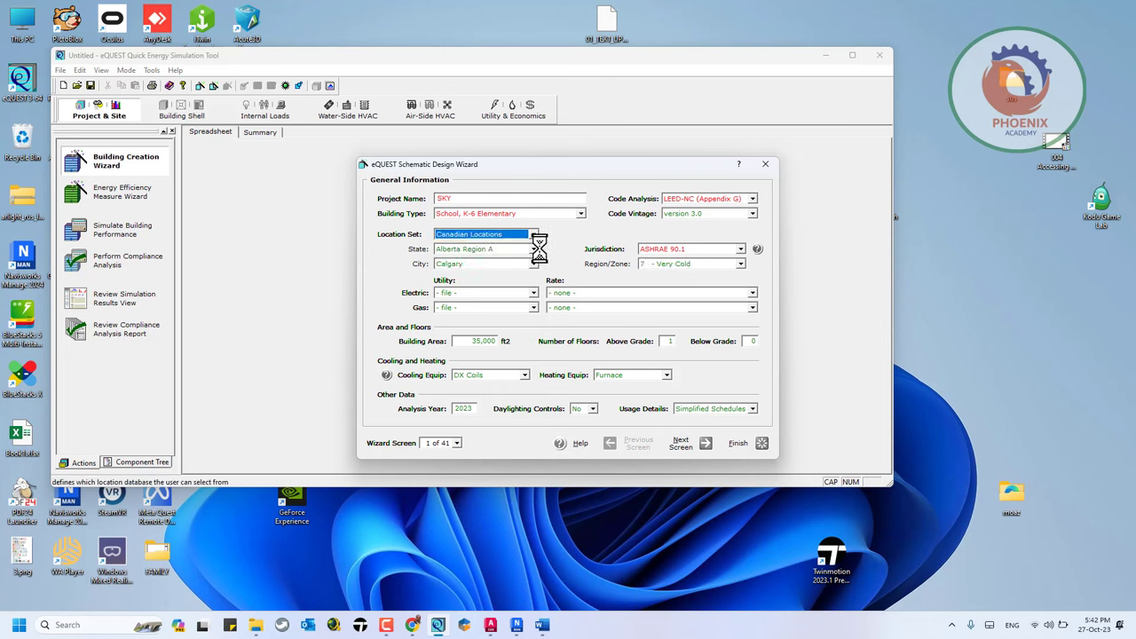
Step: Look through the region list for Canadian Locations and the city list for Alberta Region A
click(532, 250)
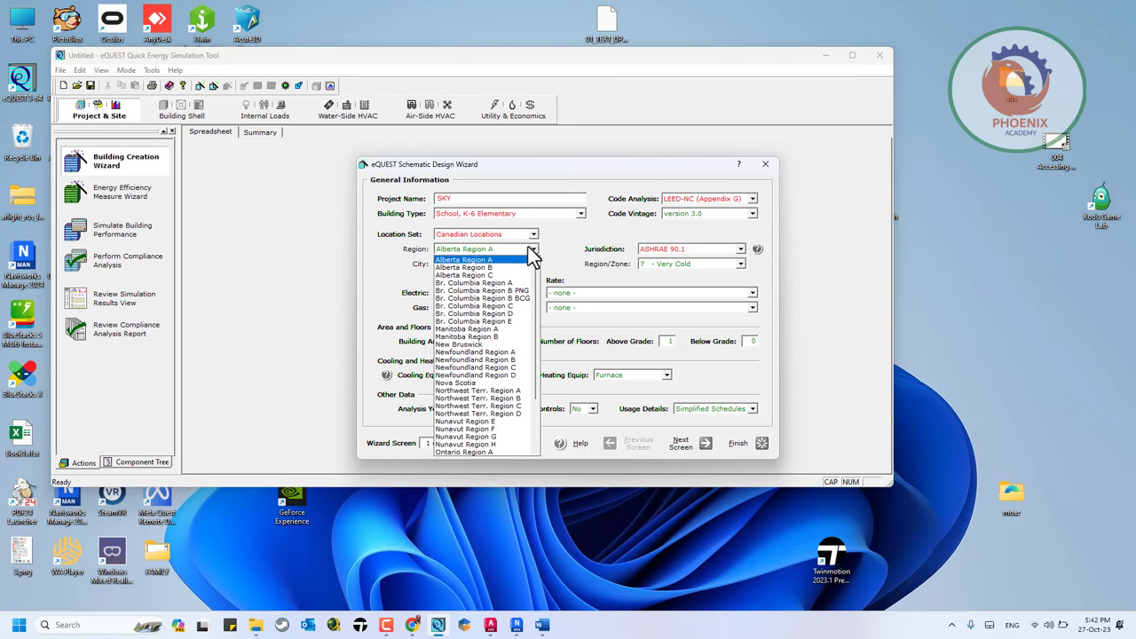
click(528, 246)
click(533, 265)
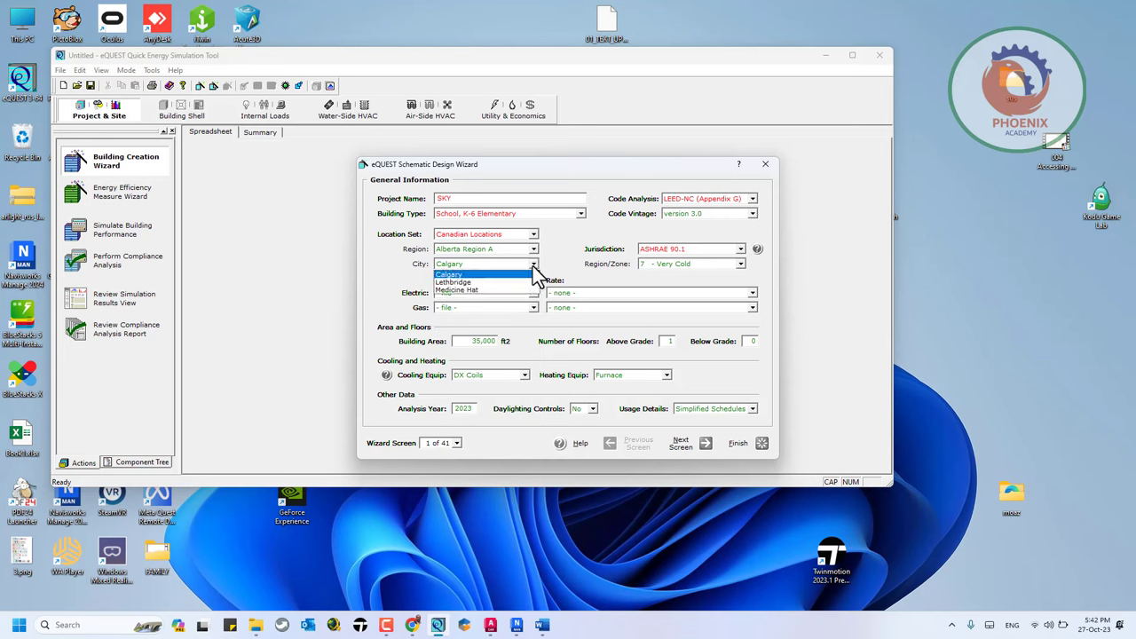
click(531, 254)
click(530, 254)
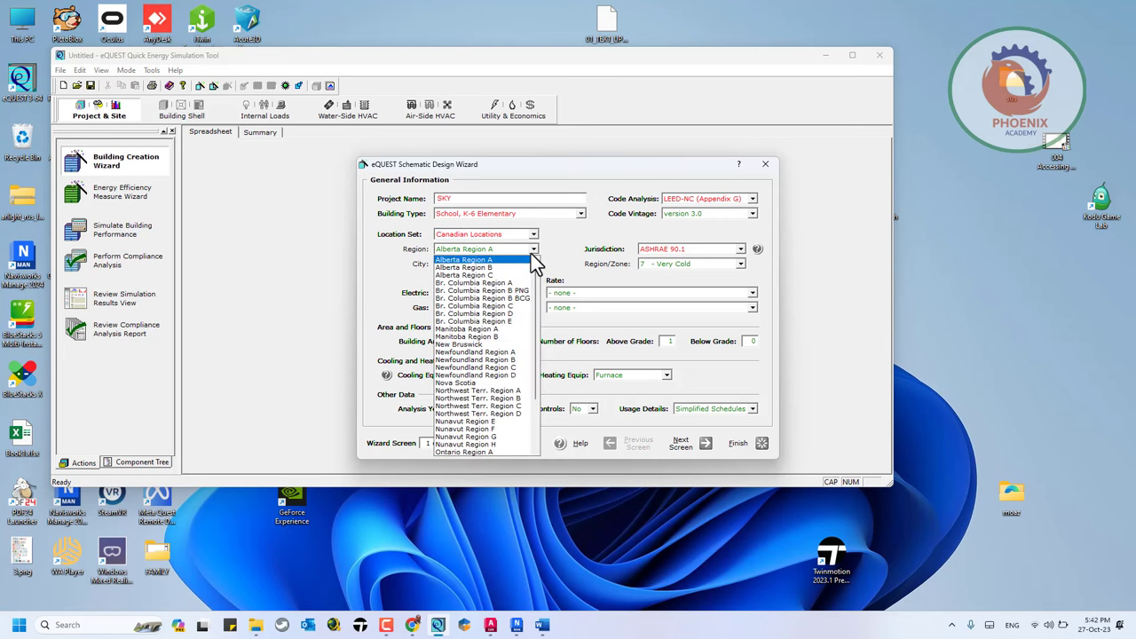
scroll(484, 404, down, 3)
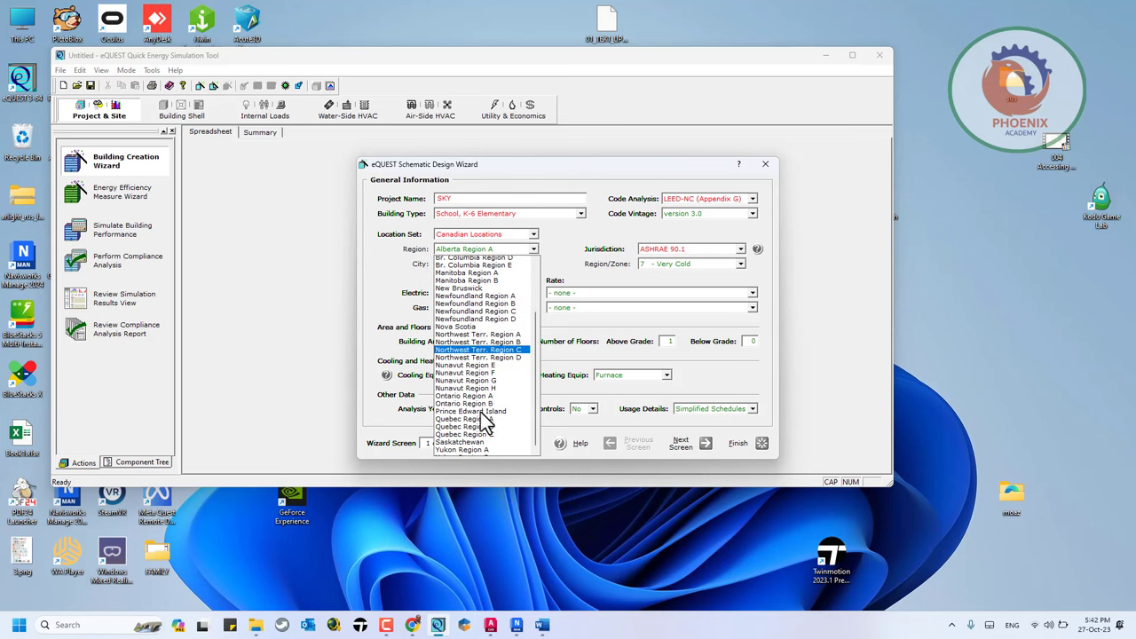
scroll(494, 338, up, 1)
scroll(495, 332, up, 2)
click(560, 248)
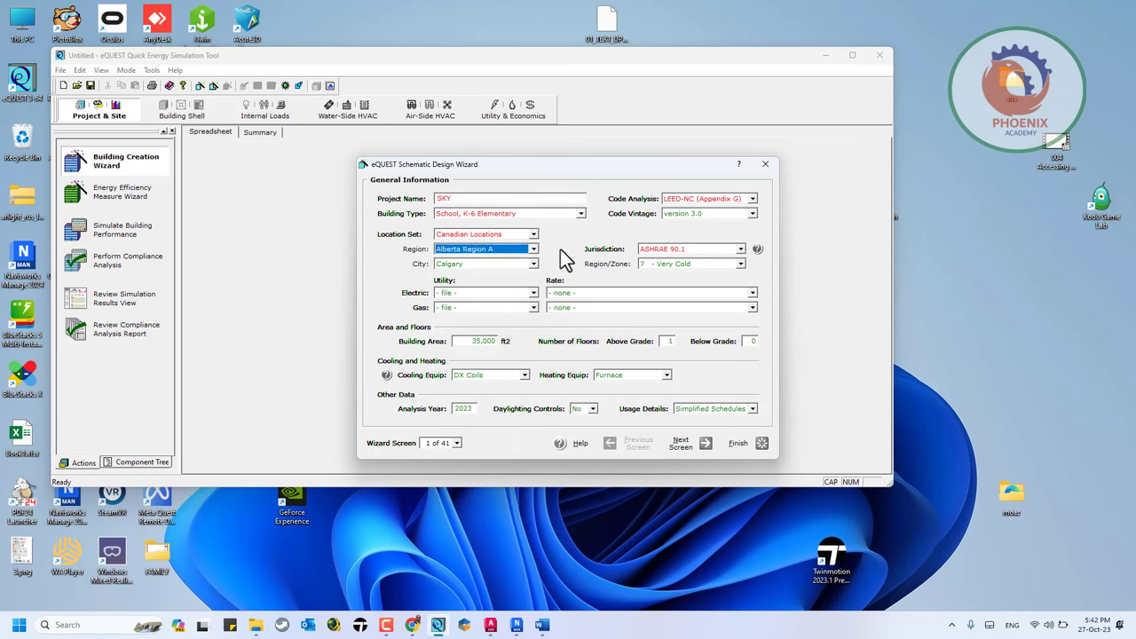
Step: Examine the electric and gas utility options, keeping the electric utility on file
click(531, 294)
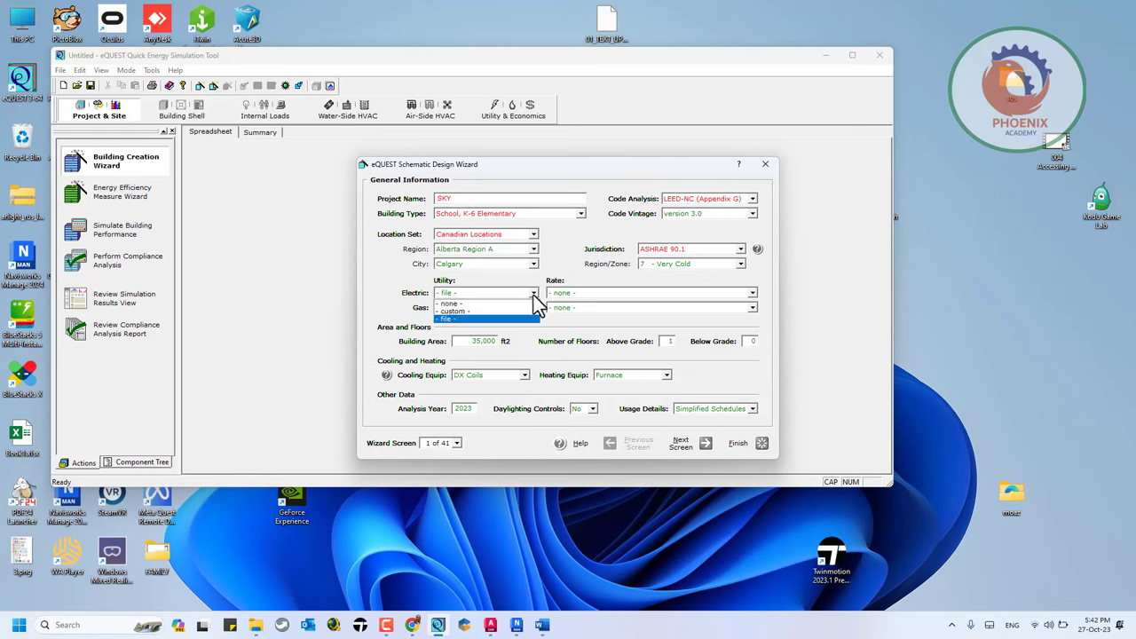
click(533, 297)
click(532, 307)
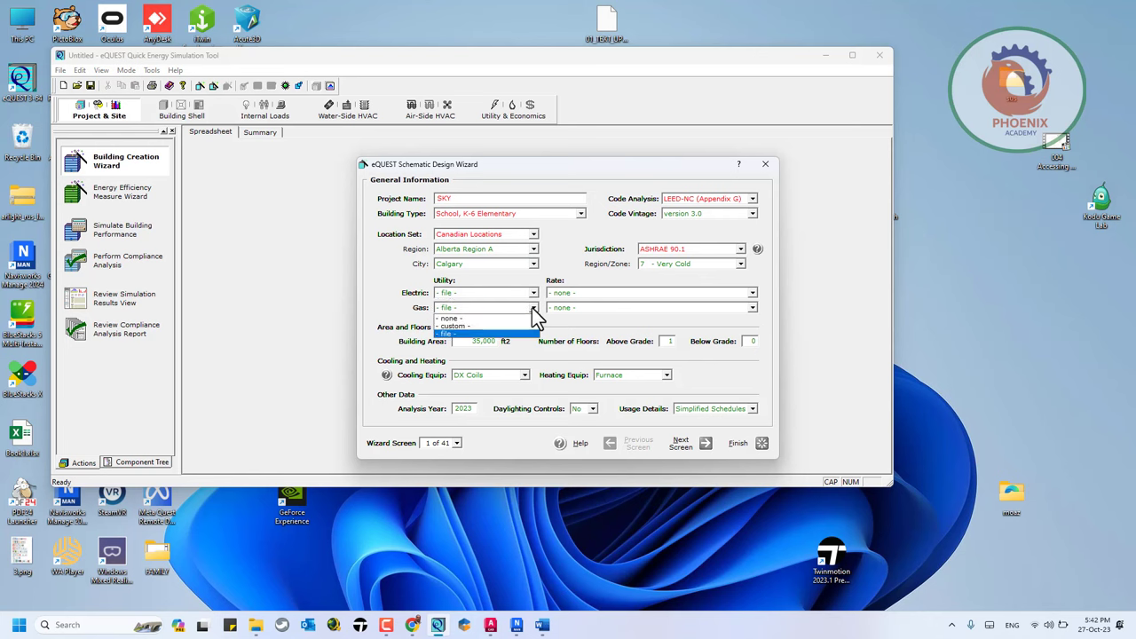
click(532, 307)
click(532, 295)
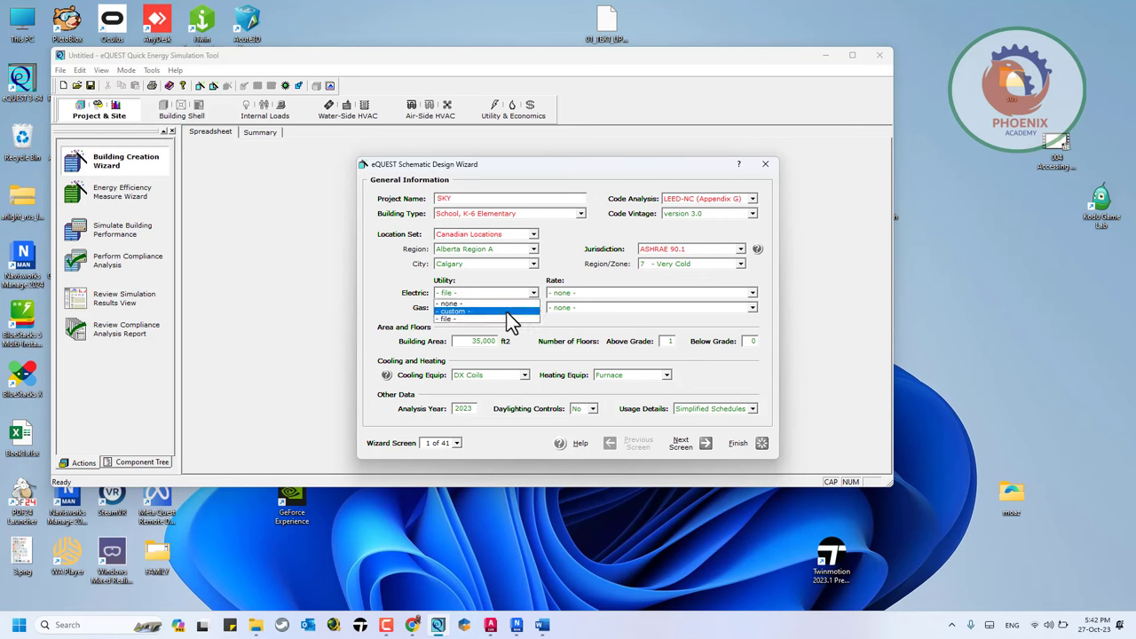
key(Down)
key(Down)
key(Return)
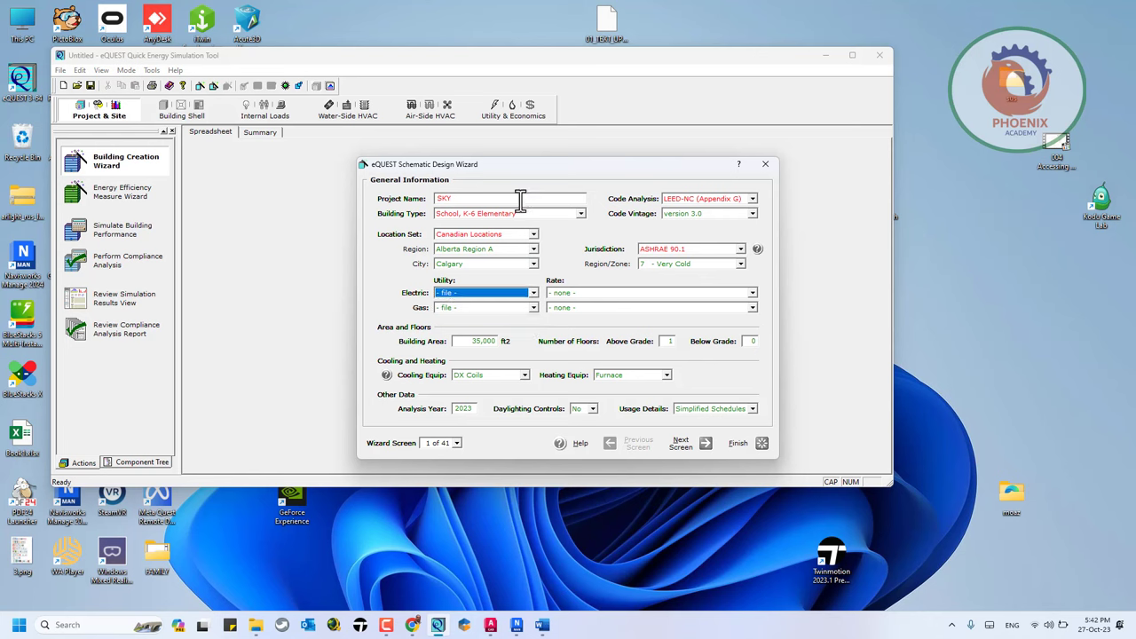
Step: Open the item help for the project name and look through the available tutorials and references
right_click(517, 200)
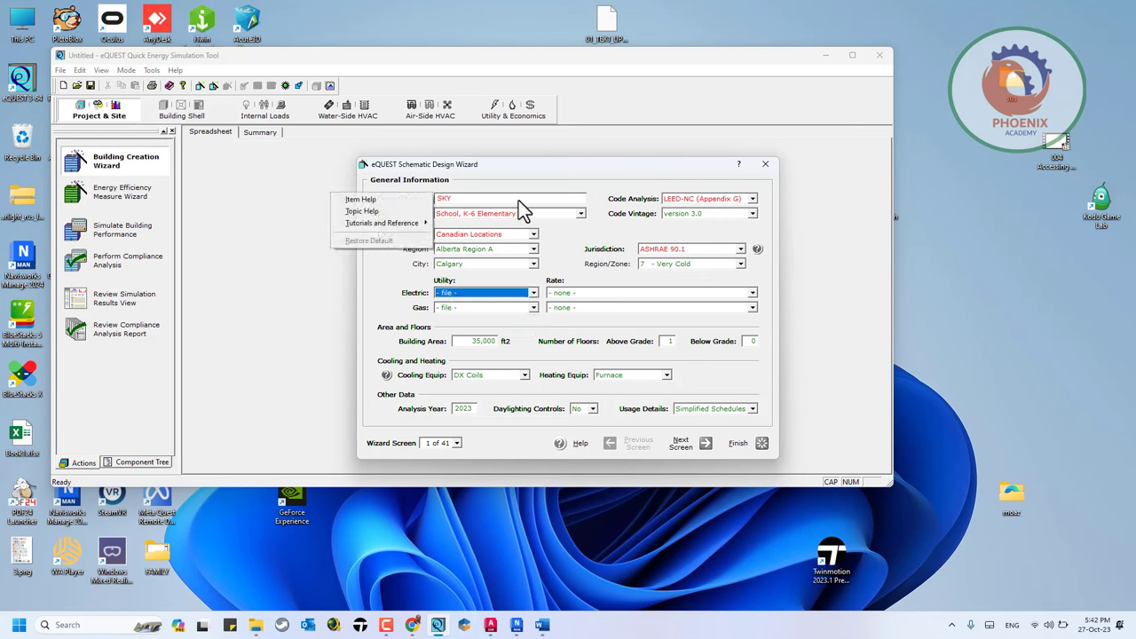
click(387, 202)
click(431, 173)
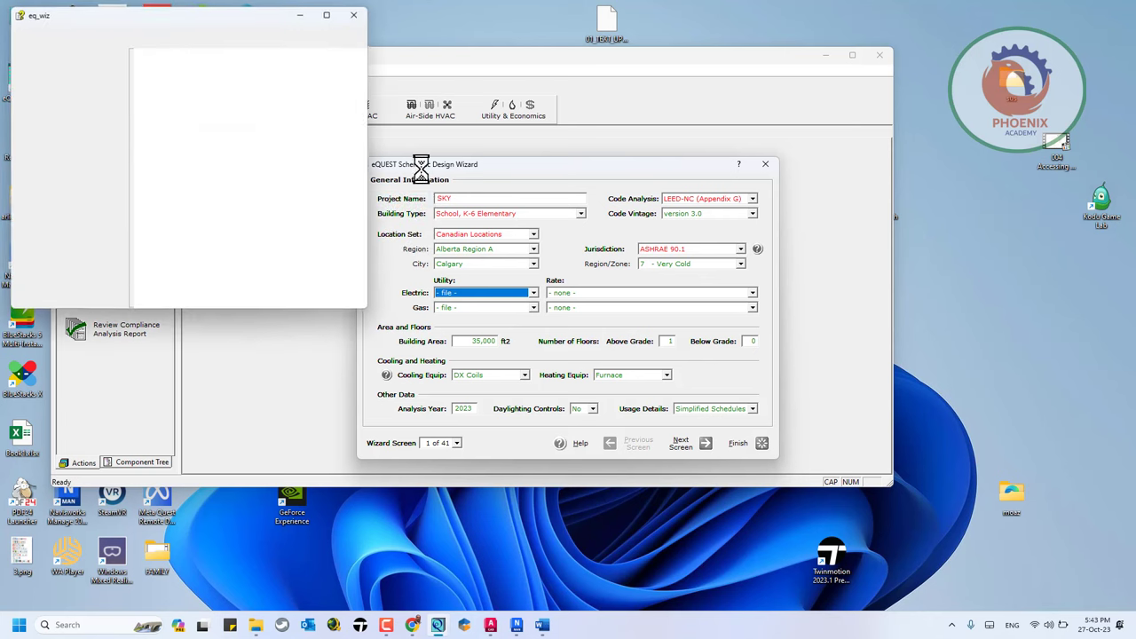
click(479, 197)
right_click(478, 197)
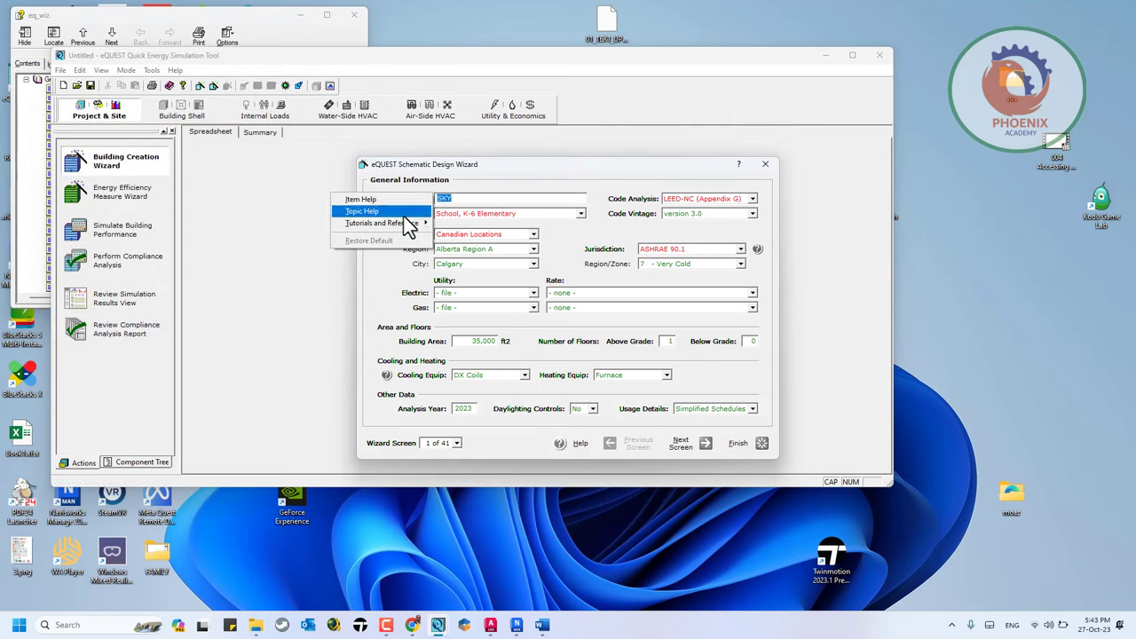
mouse_move(404, 227)
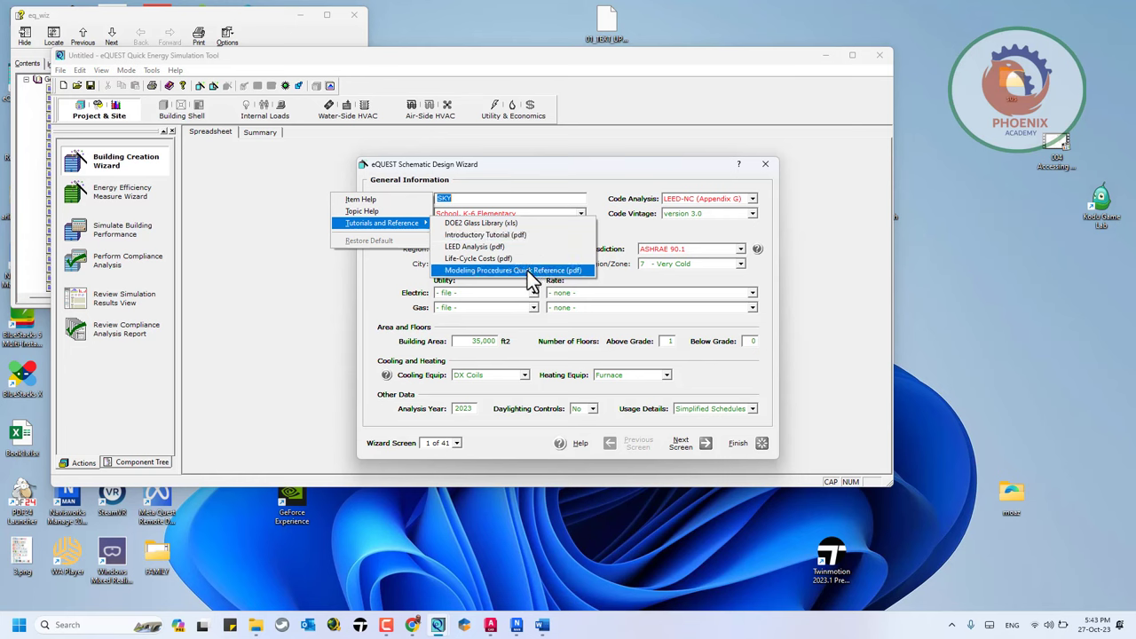
click(546, 173)
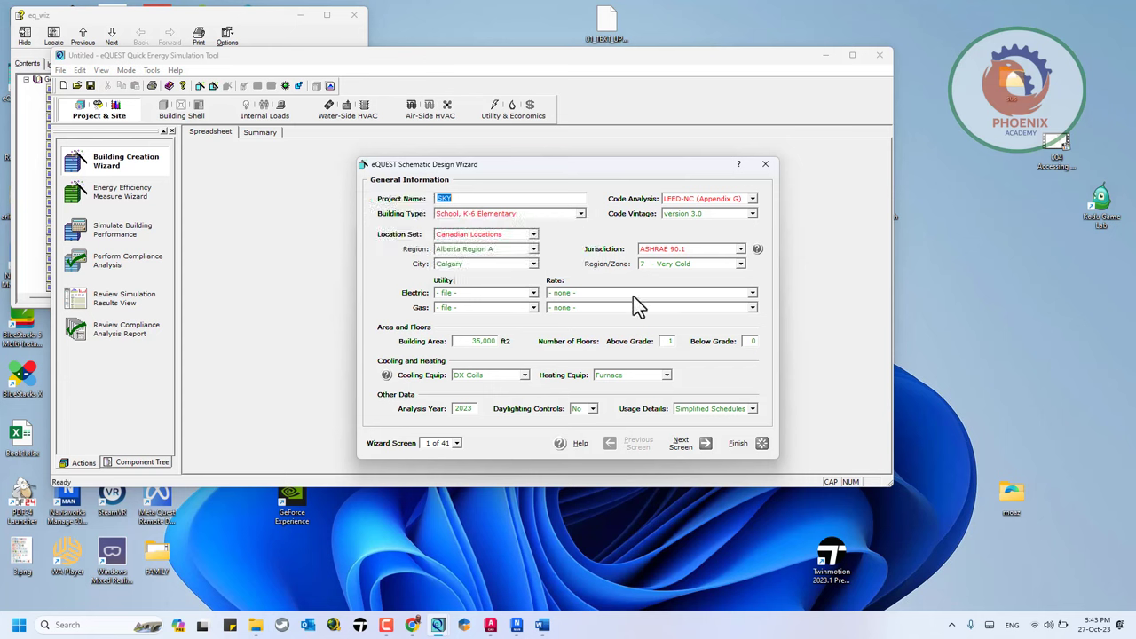
right_click(633, 296)
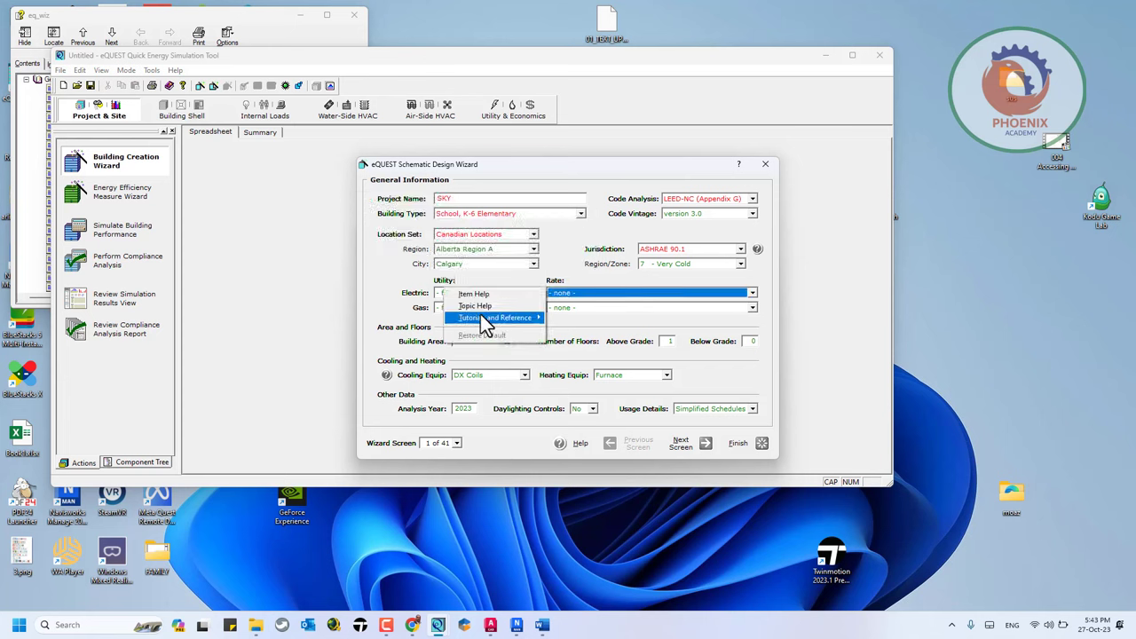
mouse_move(494, 318)
click(374, 298)
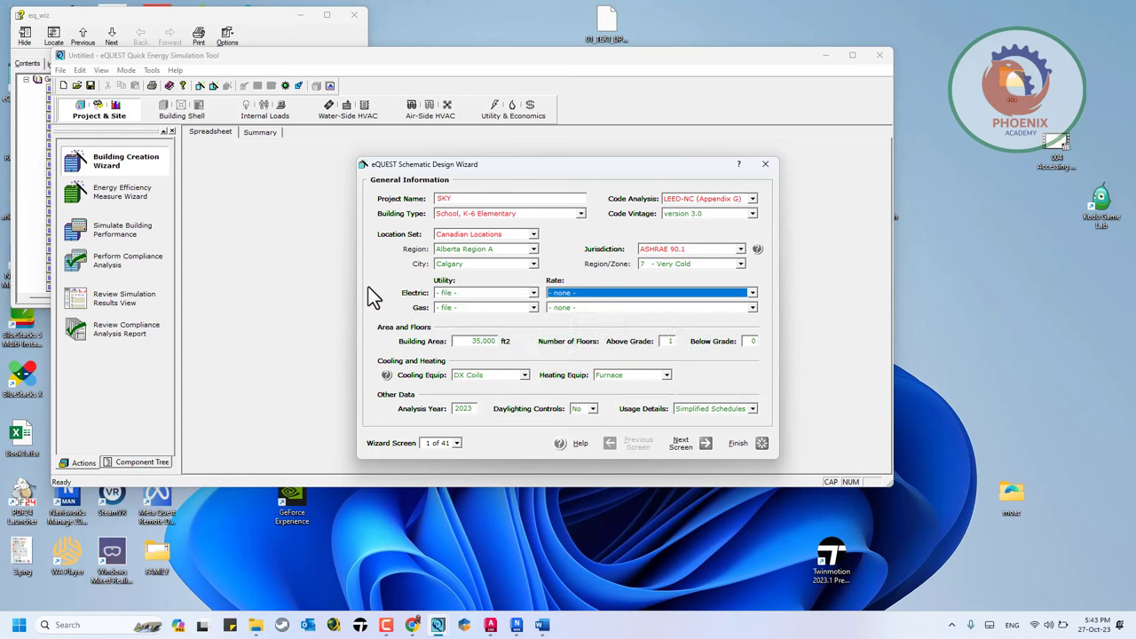
Step: Recheck the gas and electric utility choices without changing them
click(502, 311)
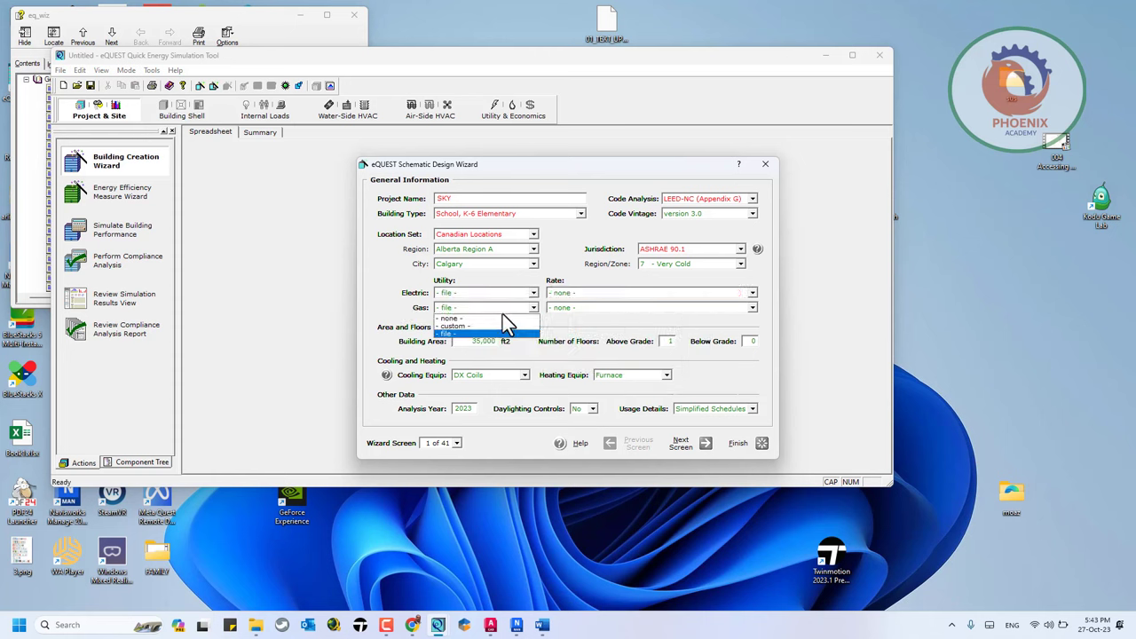
click(473, 292)
click(473, 293)
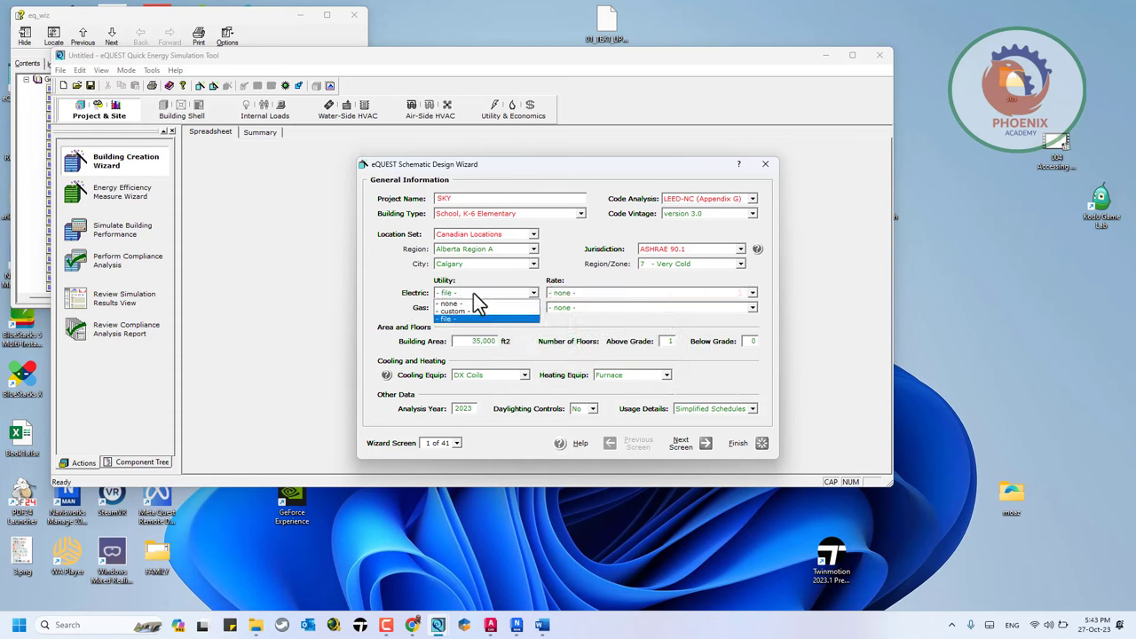
click(473, 293)
Step: Try California Title 24 as the code analysis, check the utility fields, and return it to LEED-NC (Appendix G)
click(737, 205)
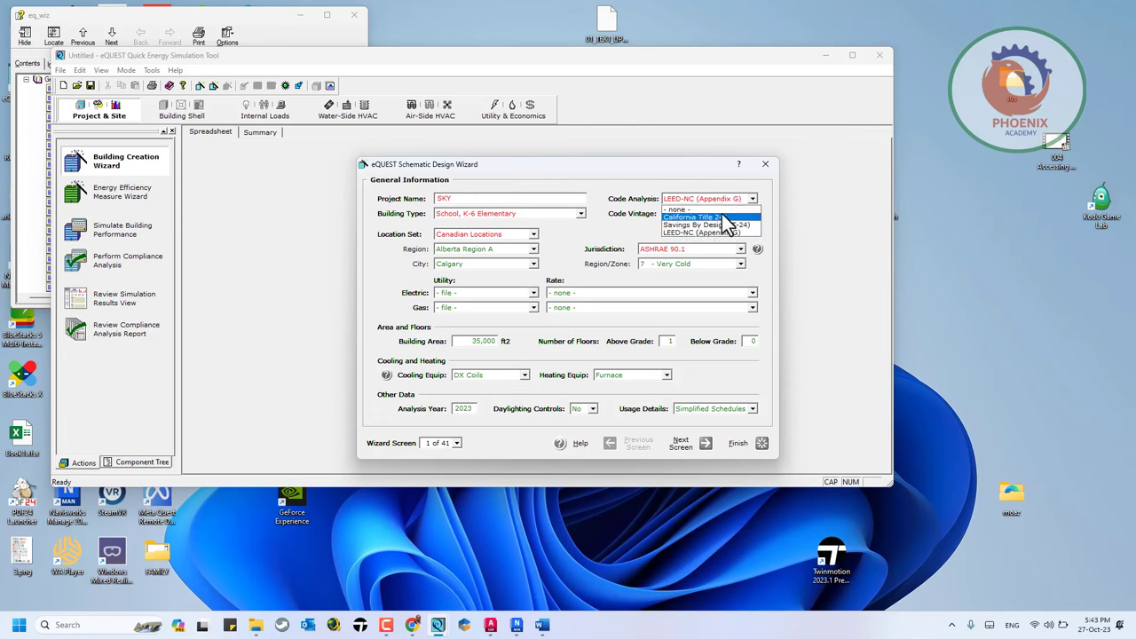
click(721, 214)
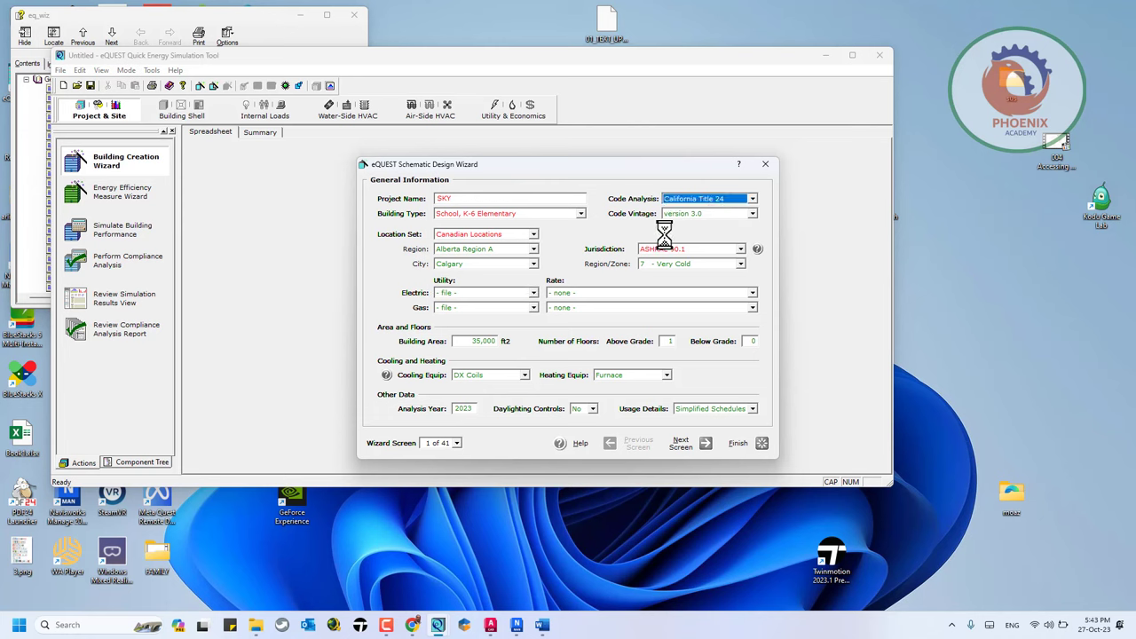
click(529, 296)
click(529, 296)
click(535, 308)
click(536, 310)
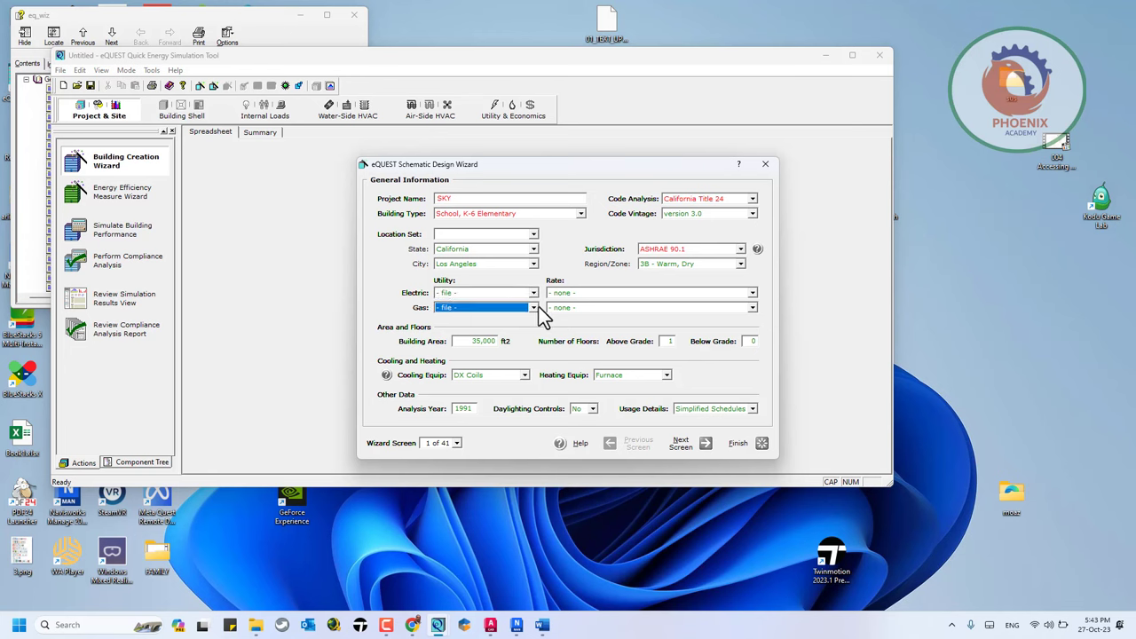
click(710, 201)
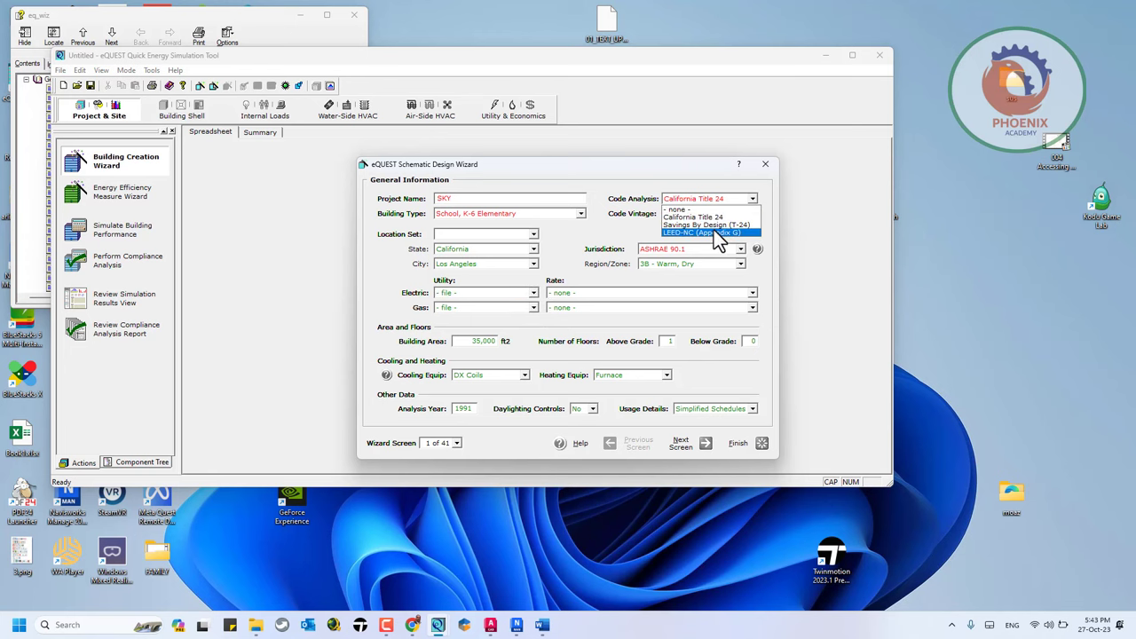
click(714, 230)
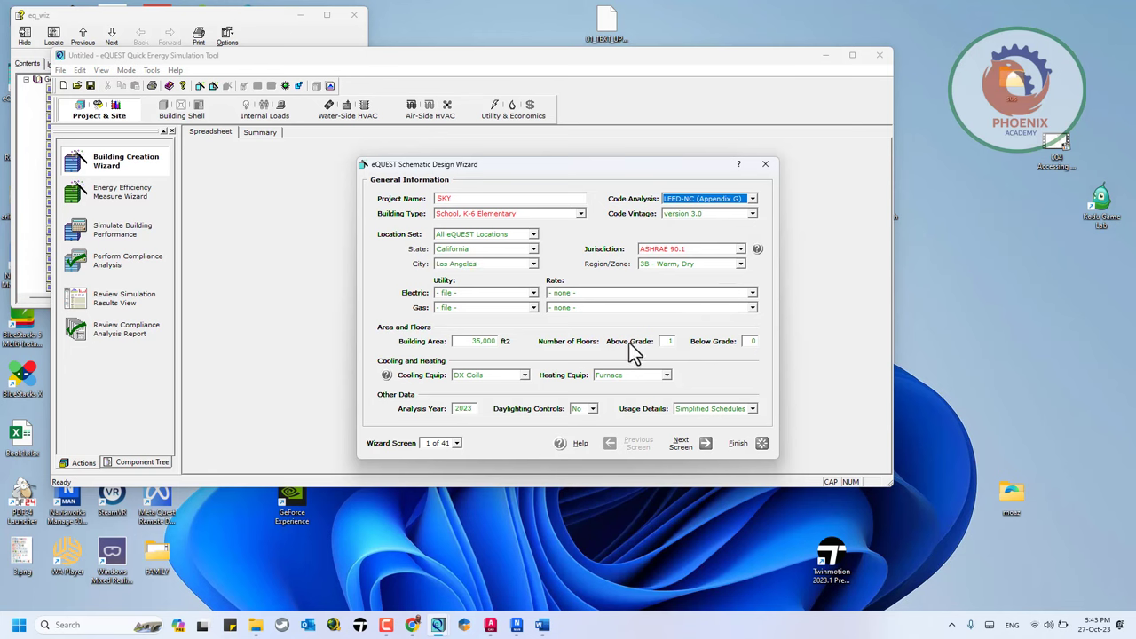
Step: Set the number of floors above grade to 3, keeping DX Coils for cooling and Furnace for heating
double_click(668, 340)
text(3)
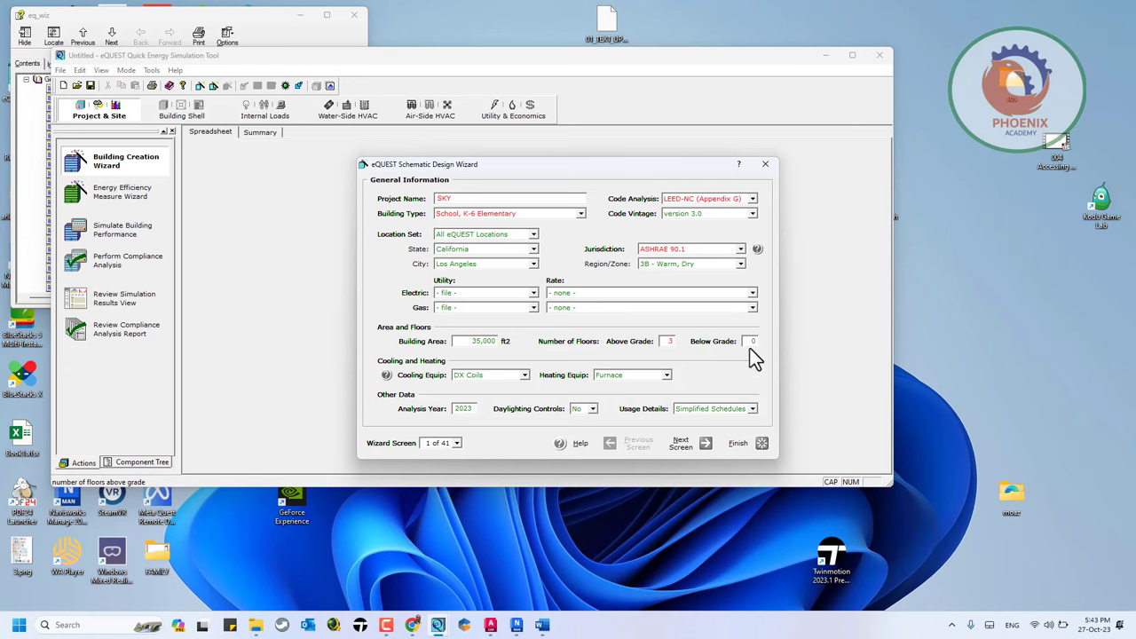
click(524, 374)
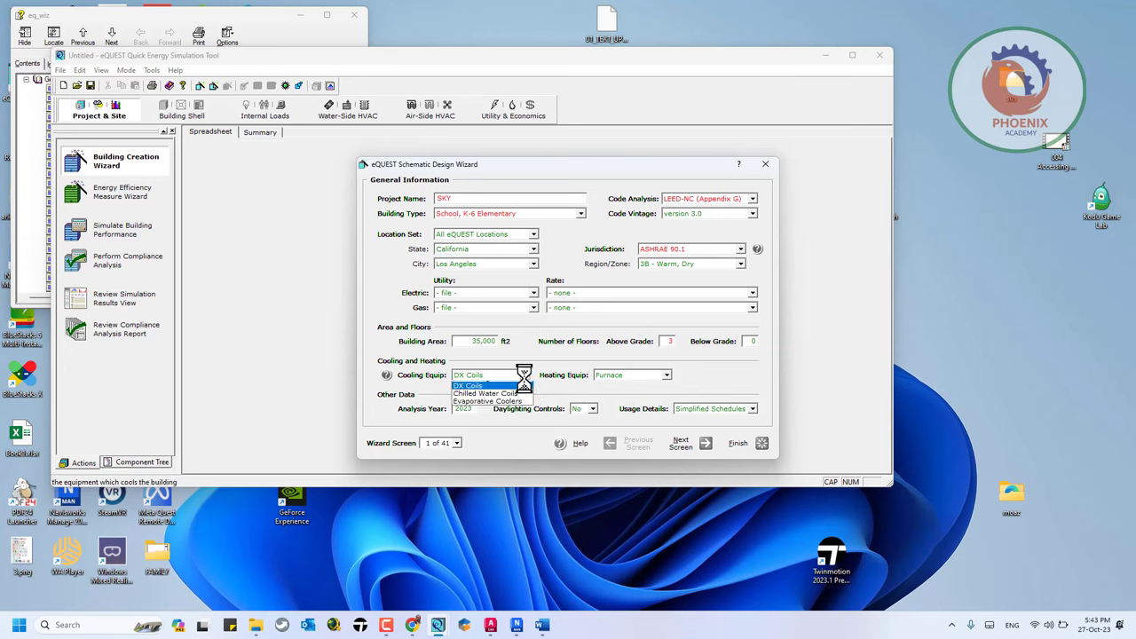
click(524, 385)
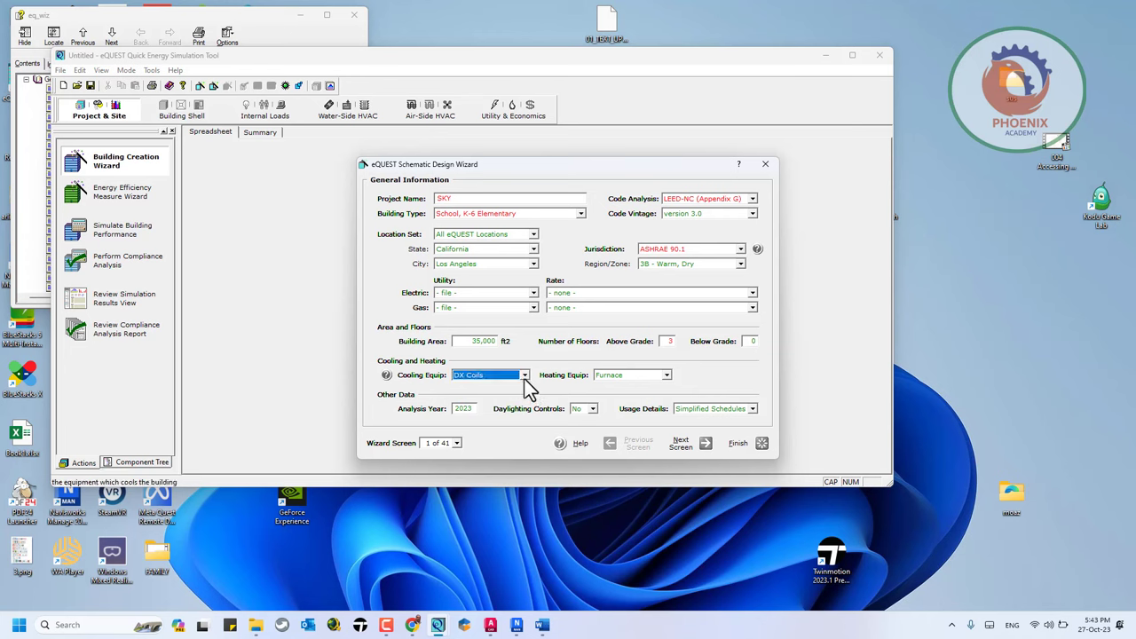
click(667, 375)
click(672, 378)
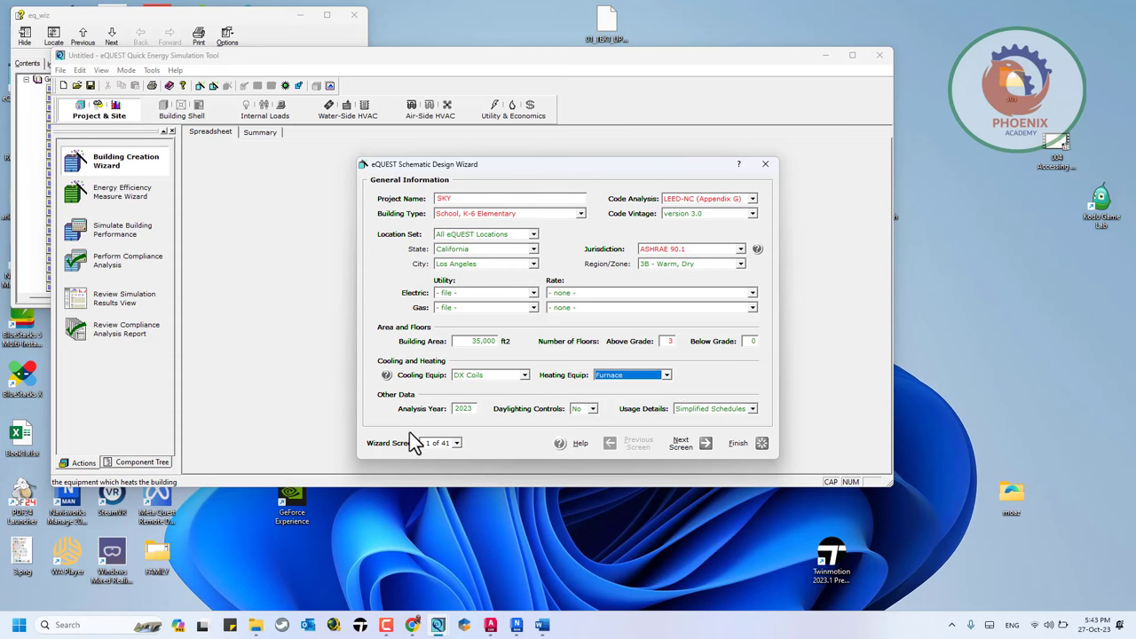
Step: Look through the list of wizard screens while staying on General Information
click(448, 444)
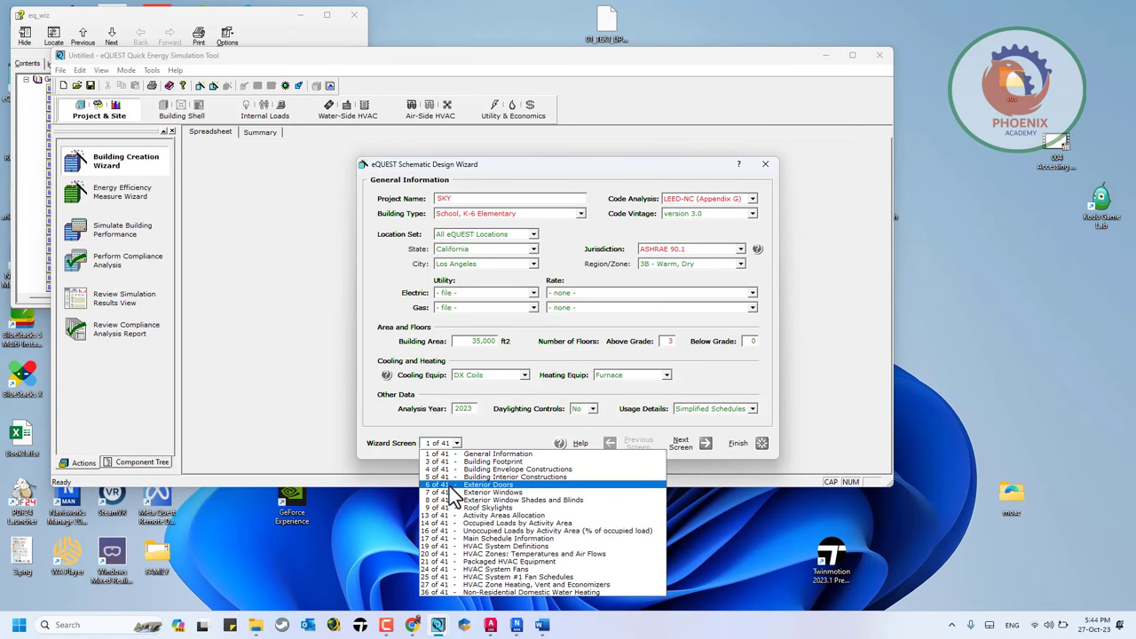
click(370, 298)
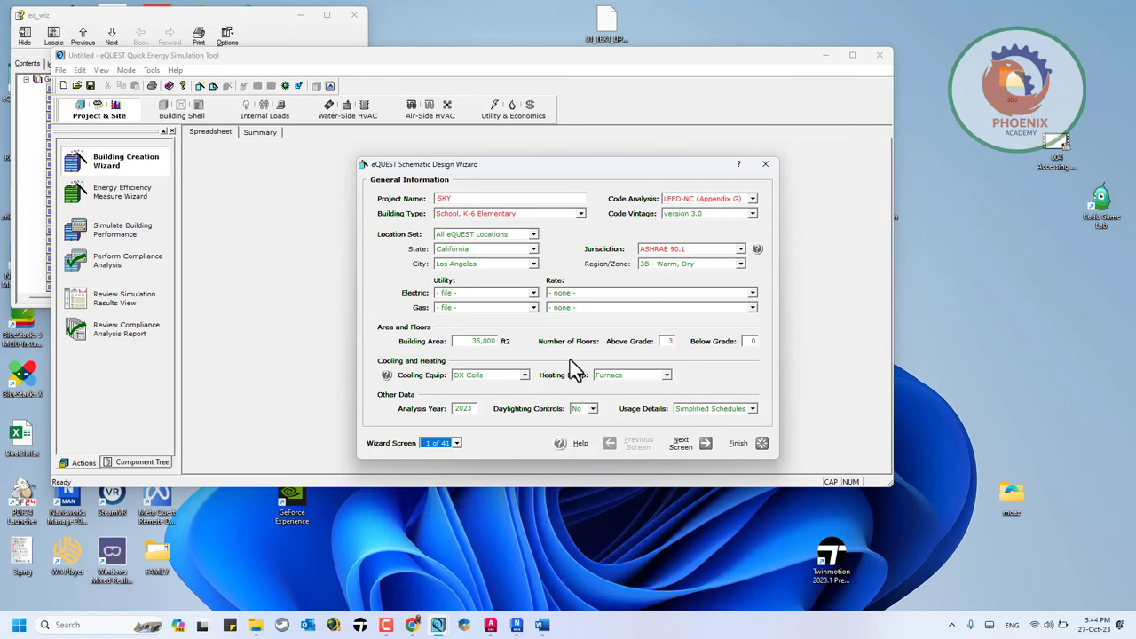